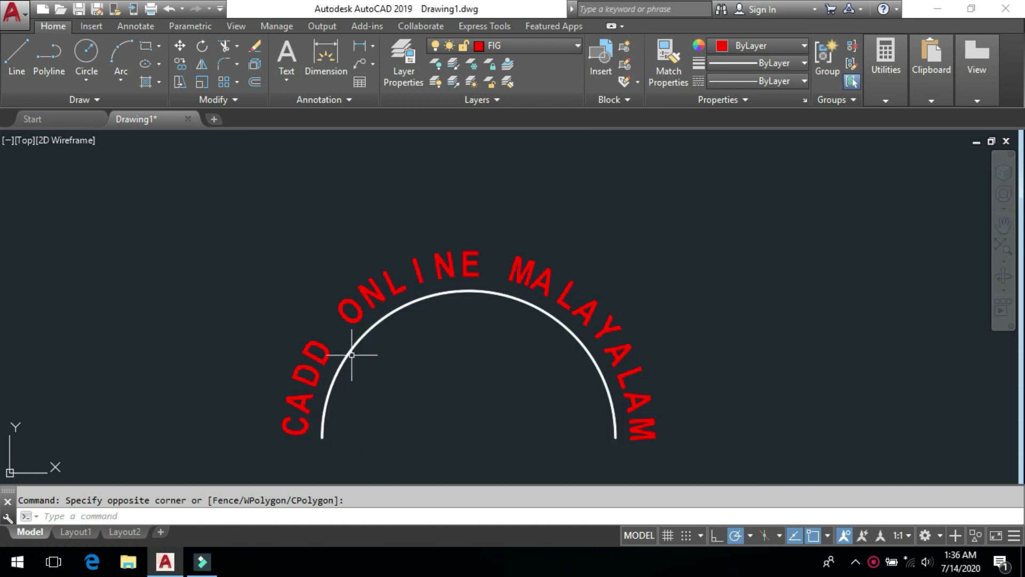
Step: Select the white semicircular arc beneath the lettered text
click(471, 285)
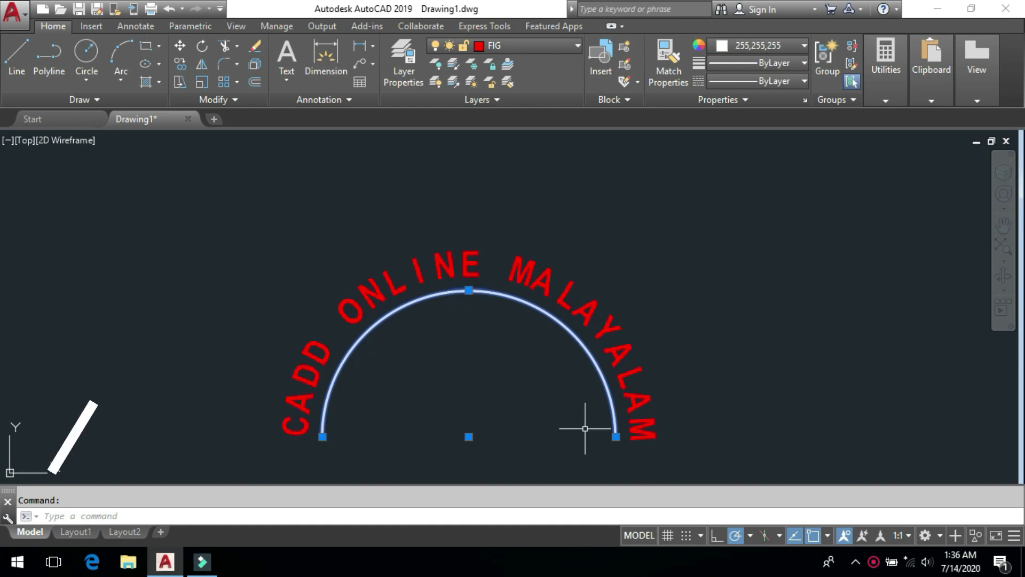
key(Escape)
mouse_move(558, 389)
middle_down()
mouse_move(348, 385)
mouse_move(357, 381)
middle_up()
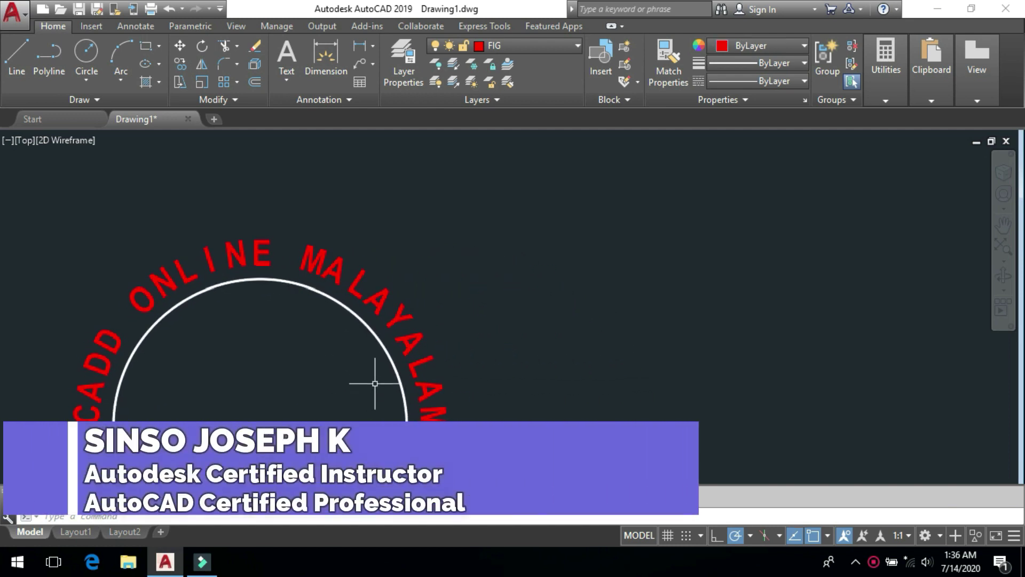
click(387, 355)
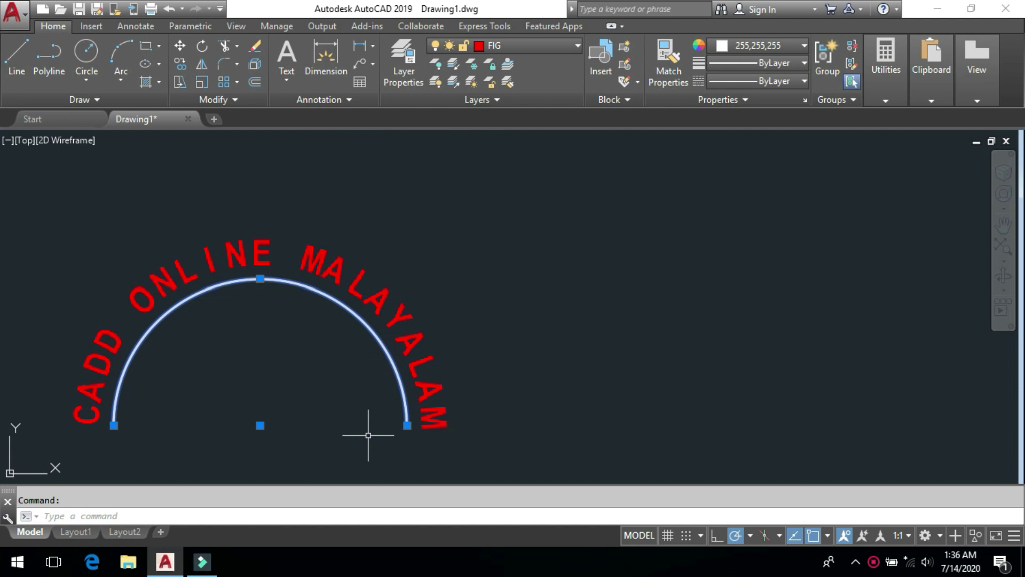
Step: Copy the arc with CO and place the copy to the right of the original
text(CO)
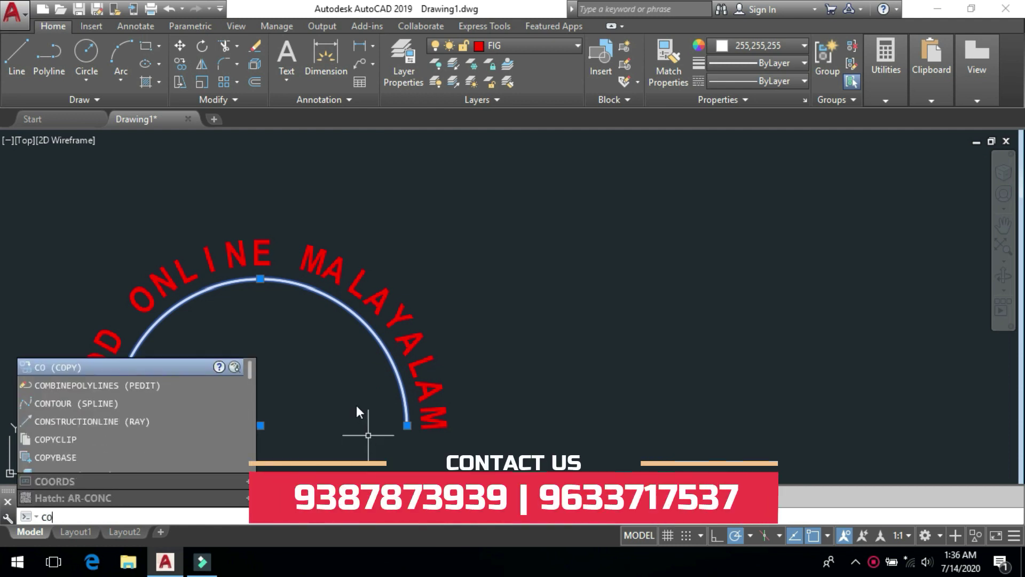
key(Return)
click(251, 410)
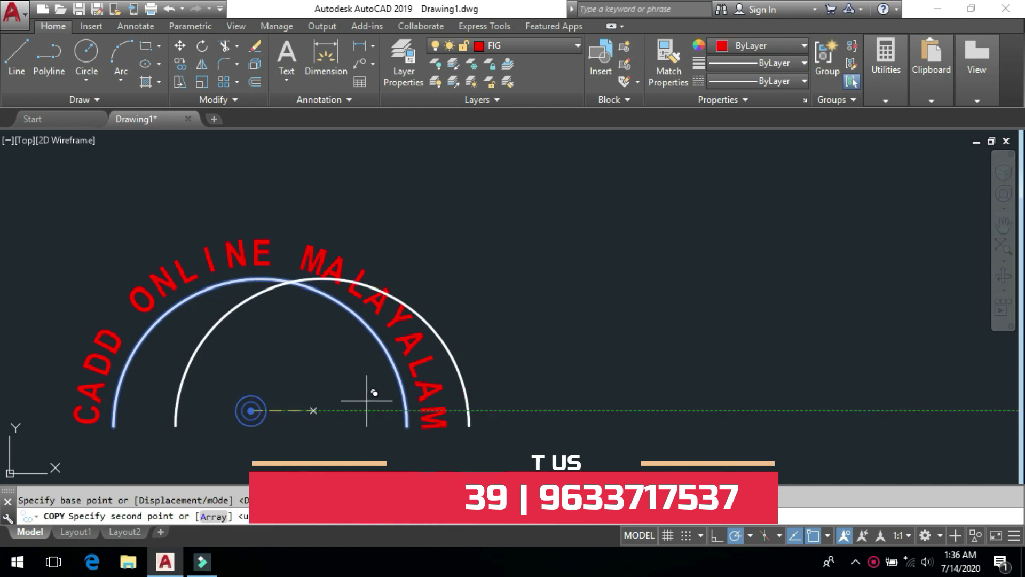
click(687, 410)
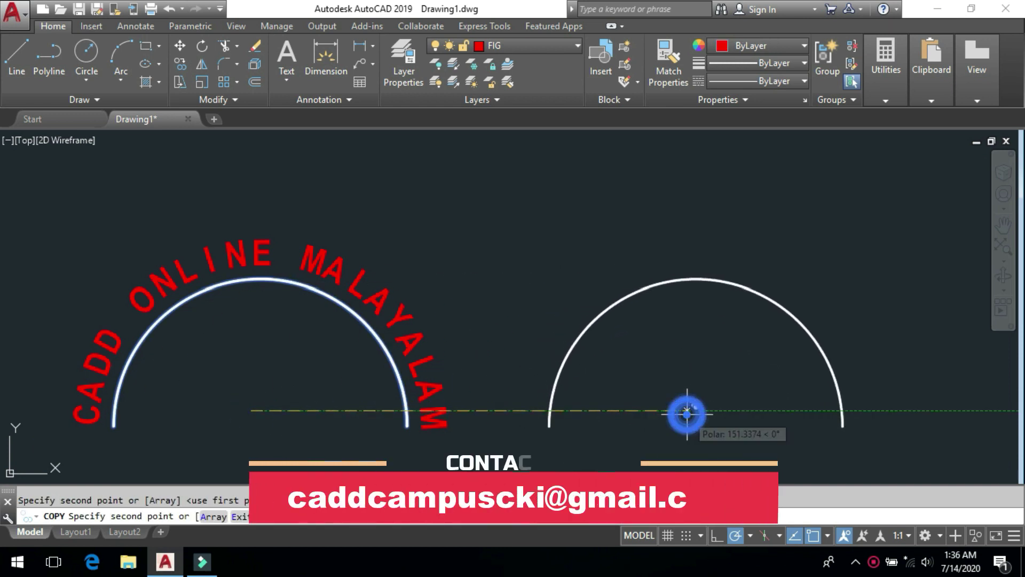
key(Return)
click(188, 515)
text(ARCTEXT)
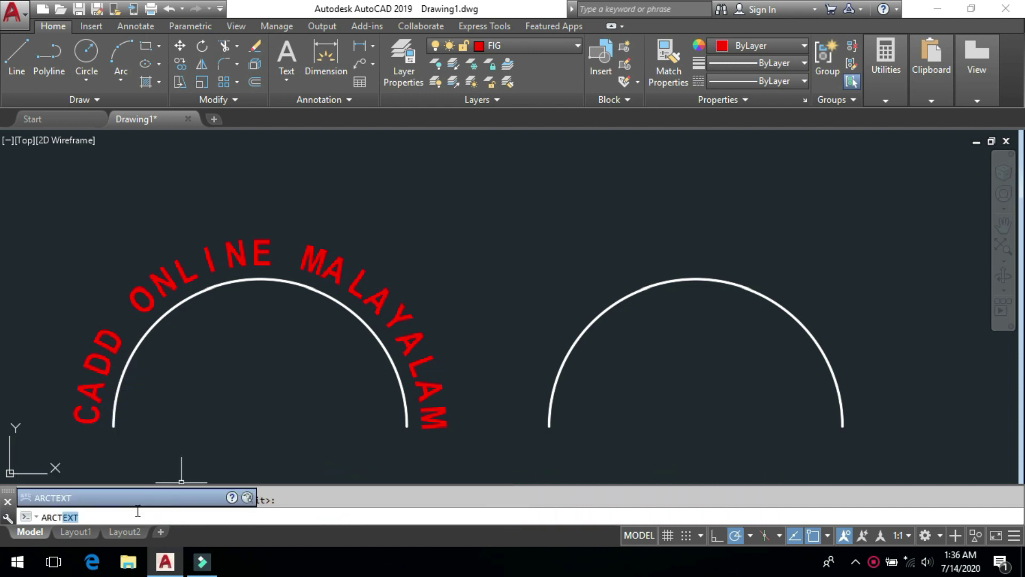
Step: Run ARCTEXT on the copied right arc and enter the text 'CADD ONLINE MALAYALAM'
click(98, 497)
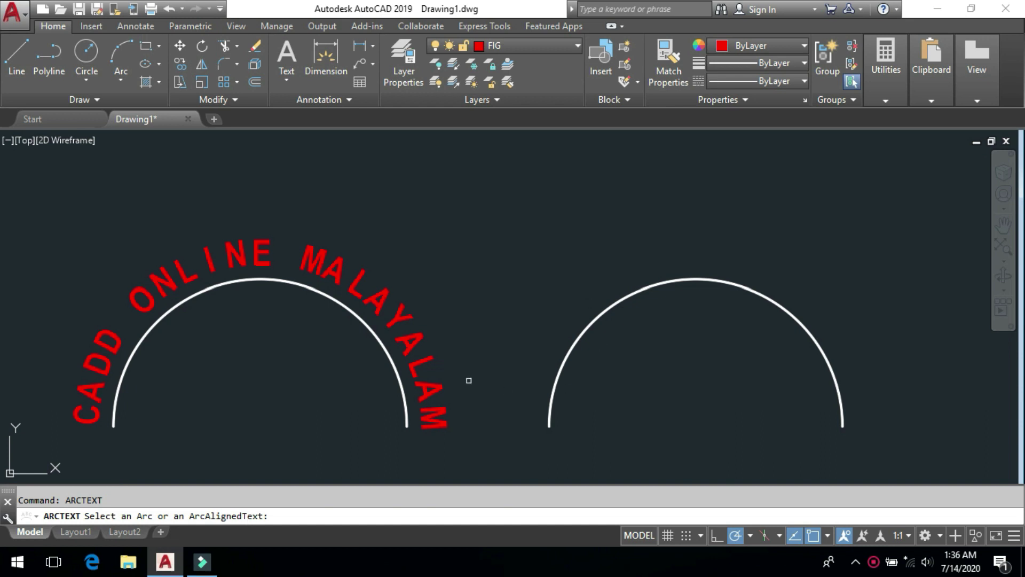
click(401, 310)
click(654, 184)
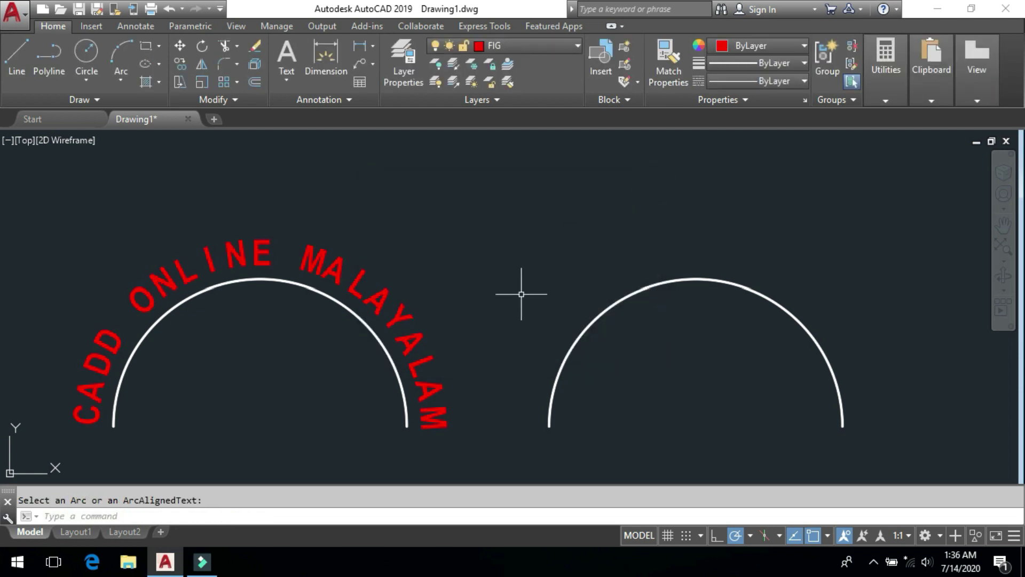
key(Return)
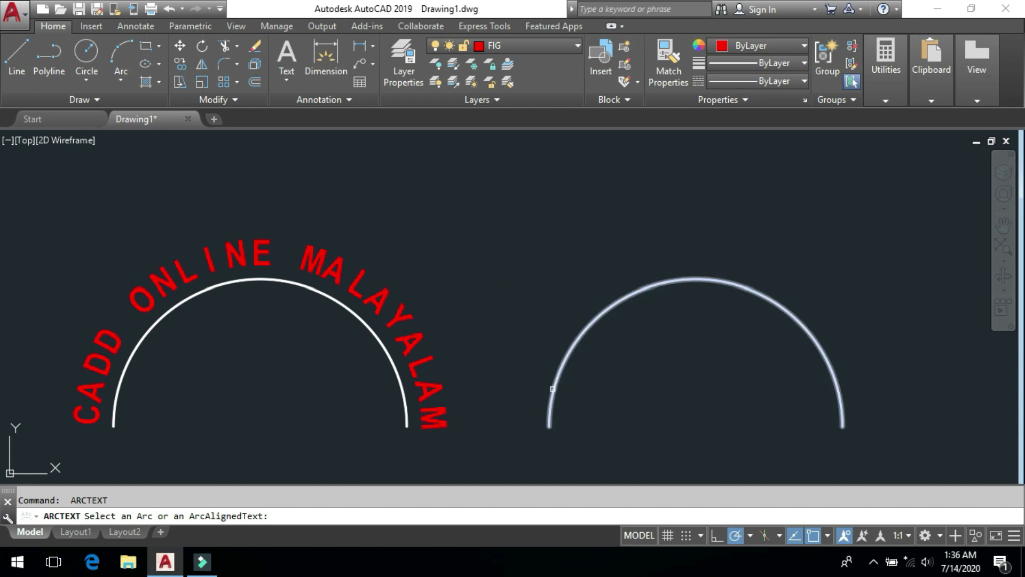
click(554, 387)
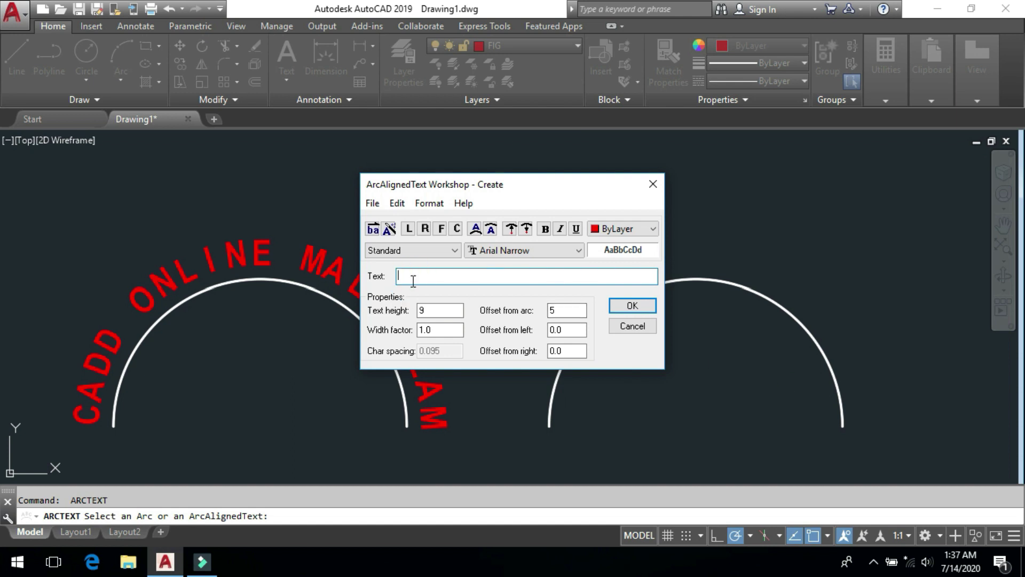
text(CADD ONLINE MALAYALAM)
click(621, 305)
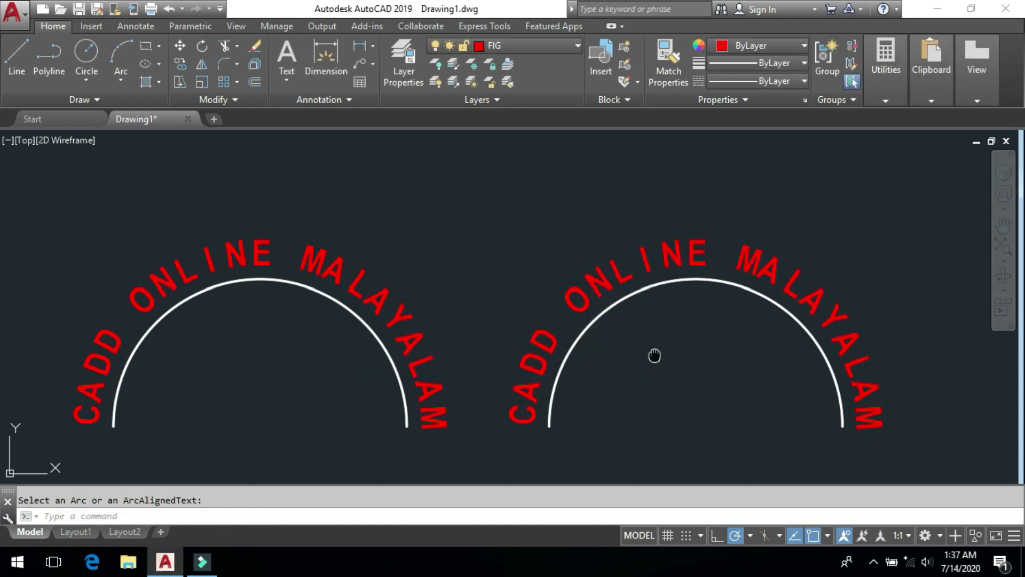
middle_drag(654, 355, 385, 354)
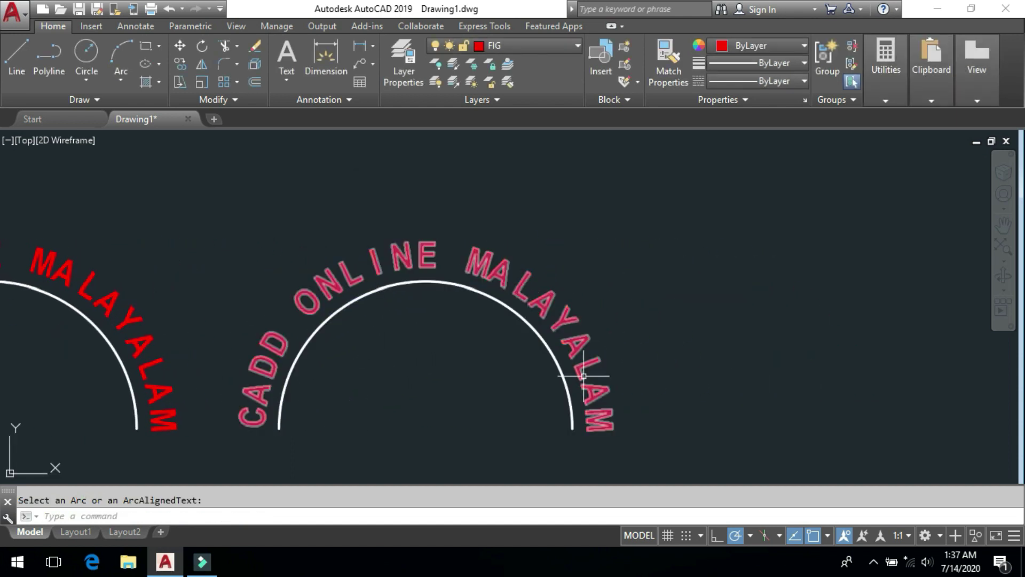
Step: Fit the right arc's text along the whole arc and set its height to 10
middle_drag(410, 362, 450, 362)
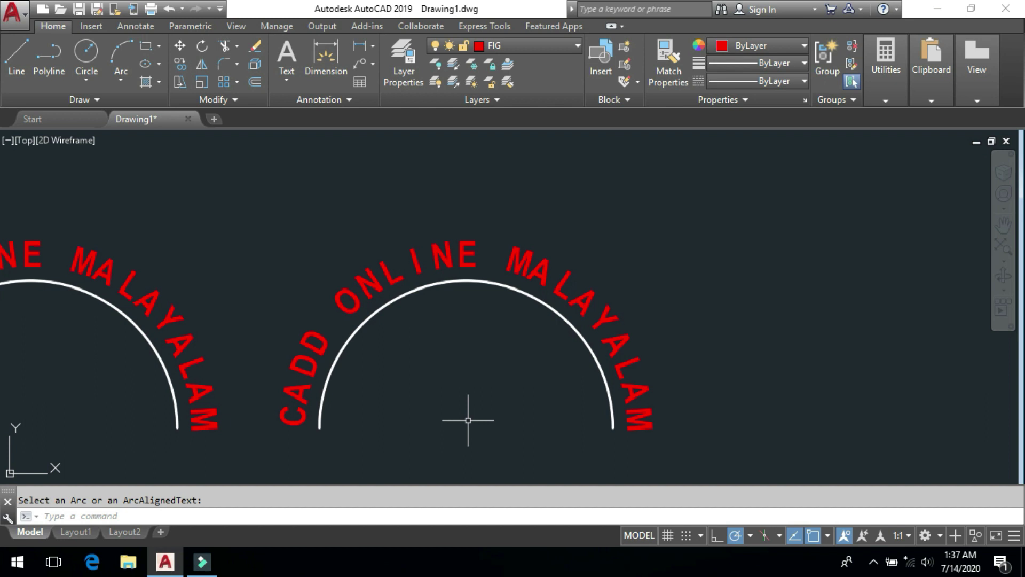
key(Return)
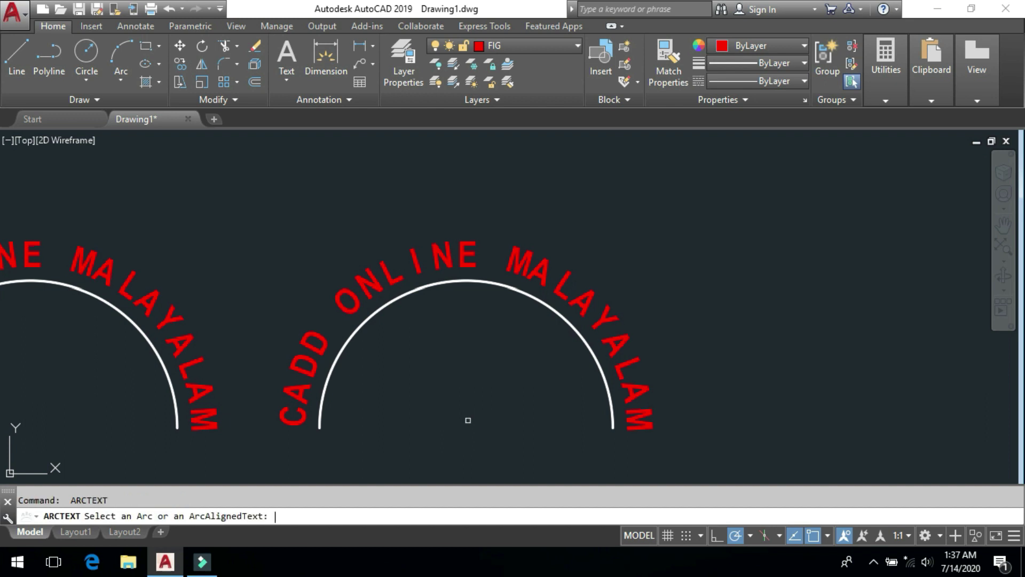
click(311, 343)
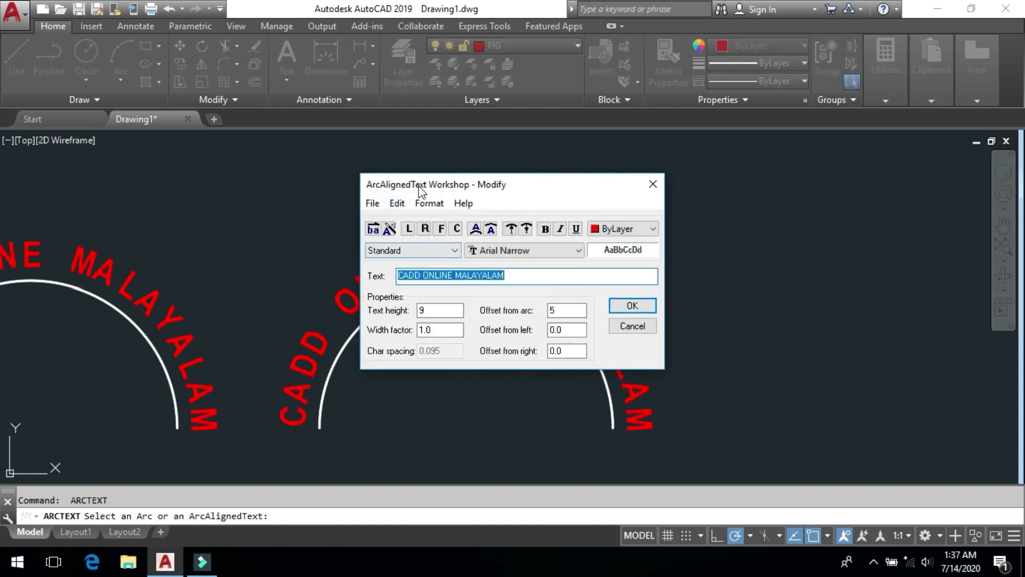
drag(457, 187, 436, 187)
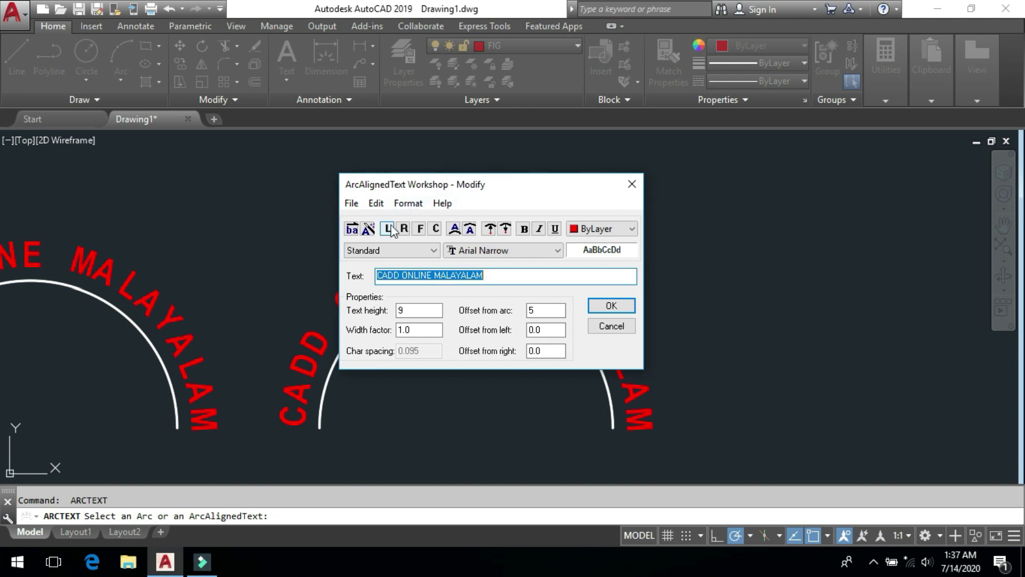
click(419, 230)
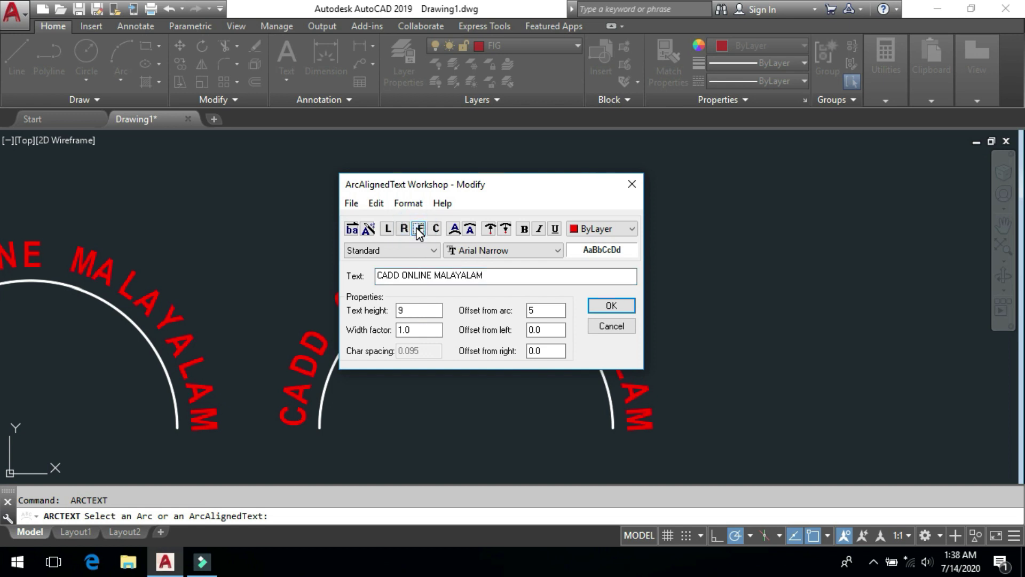
click(419, 229)
drag(411, 312, 388, 315)
text(10)
click(609, 306)
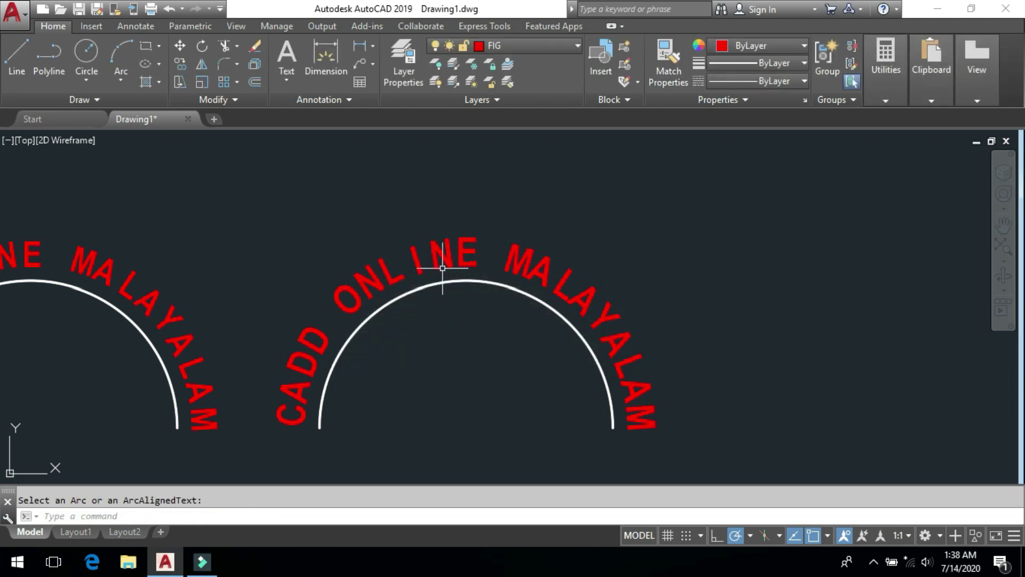
key(Return)
Step: Centre the text along the right arc, then reopen and reconfirm the arc text settings
click(446, 252)
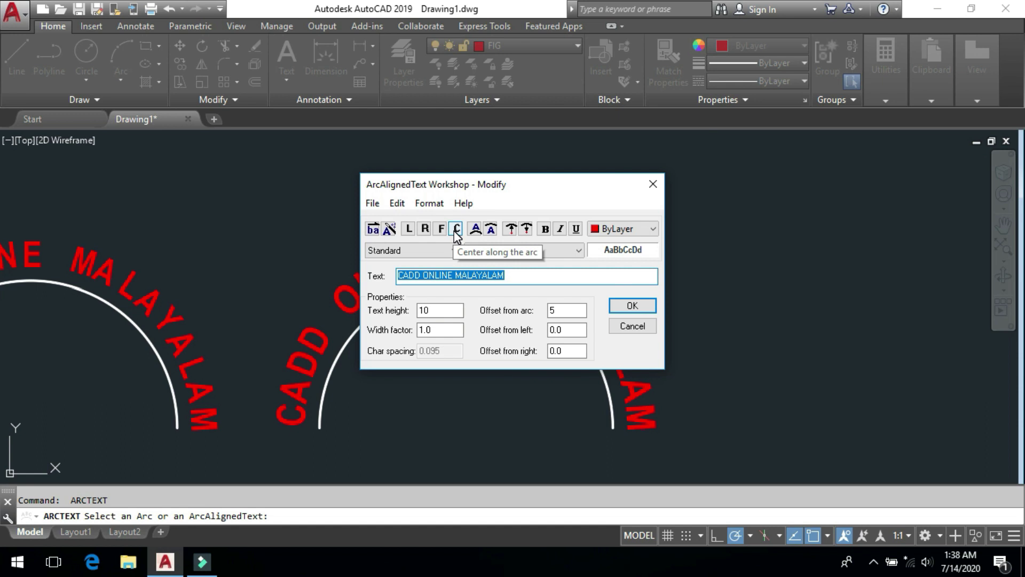
click(456, 230)
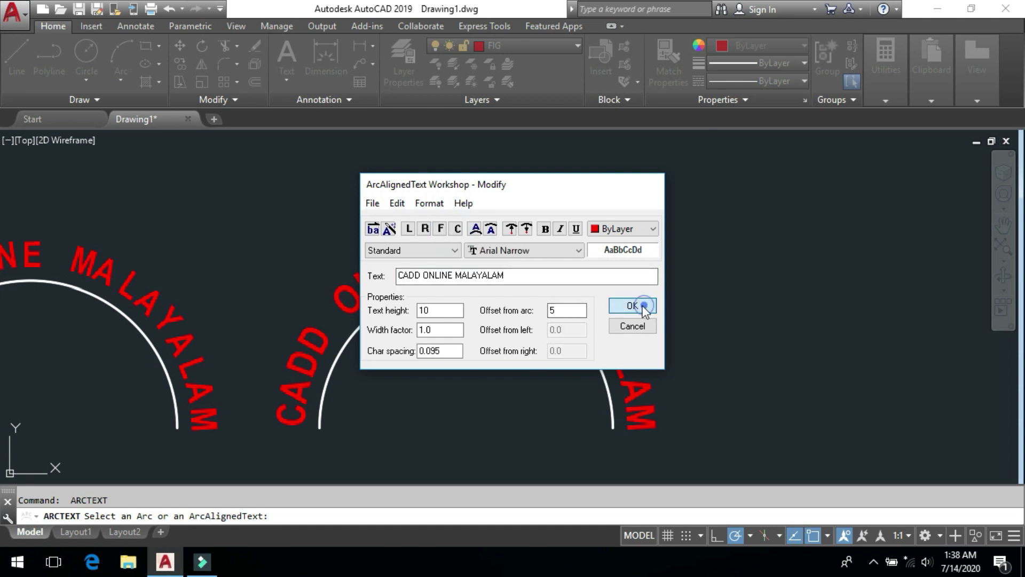
click(643, 306)
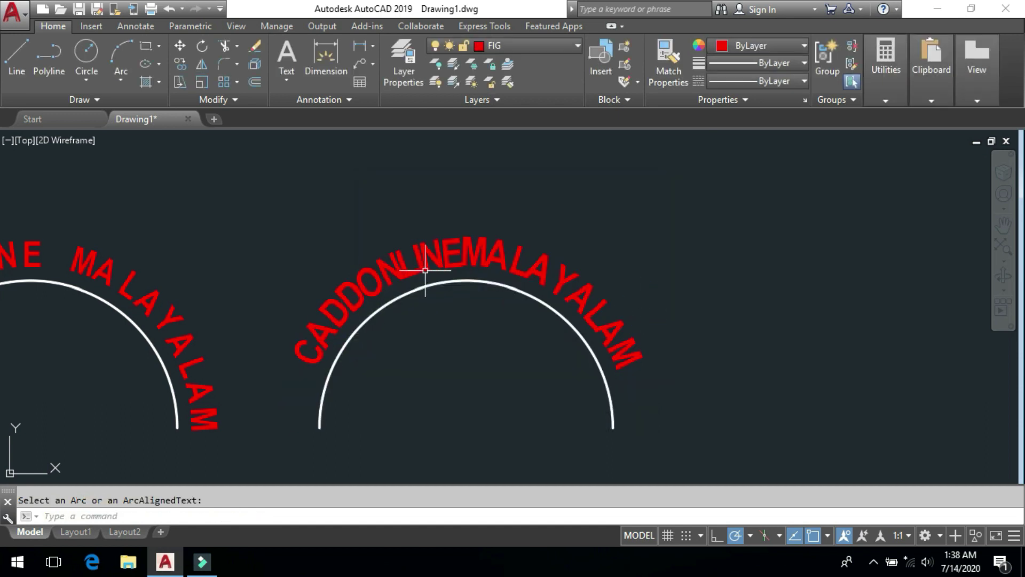
click(498, 262)
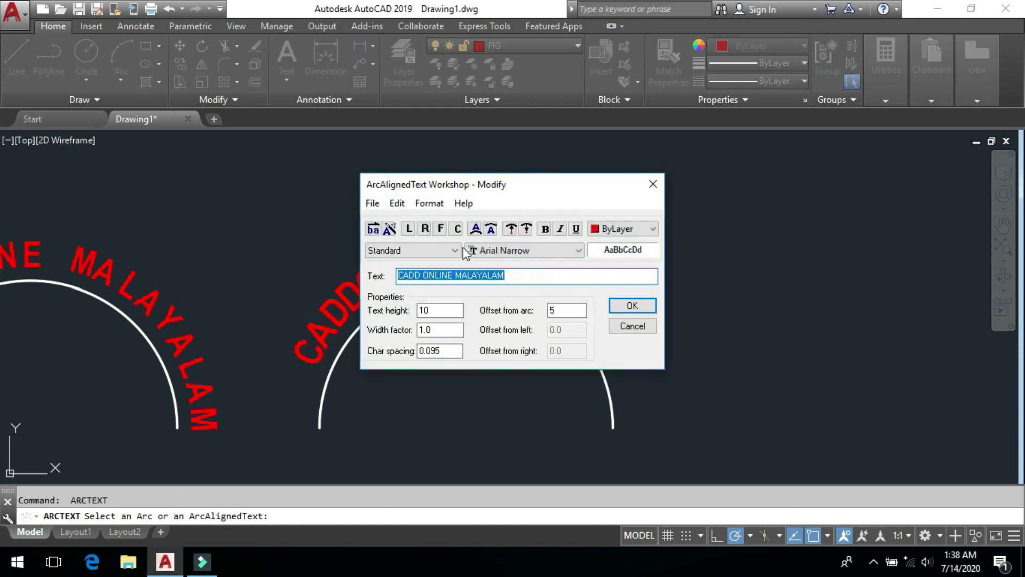
click(619, 305)
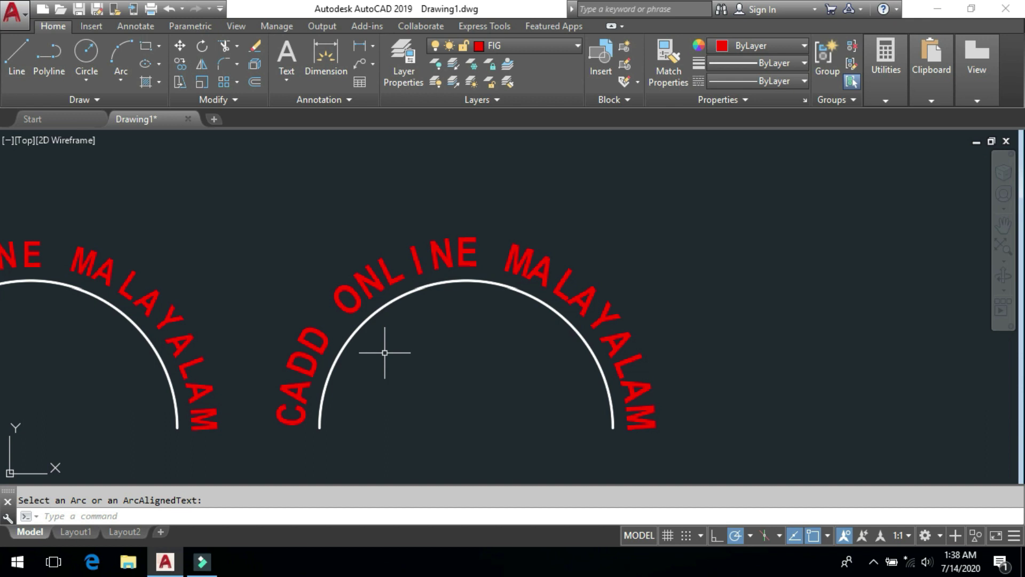
key(Return)
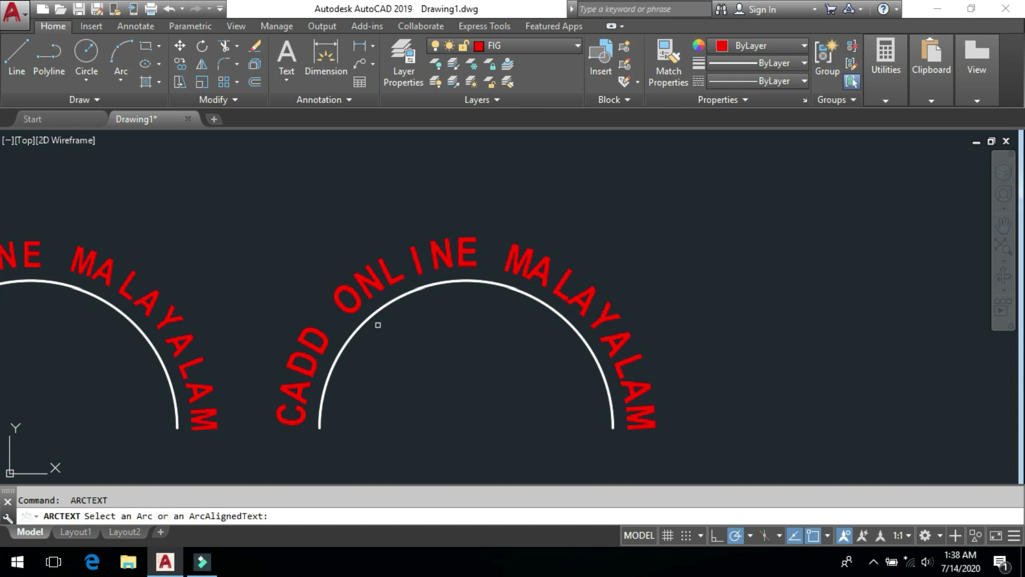
Step: Place the 'CADD ONLINE MALAYALAM' text on the concave, inner side of the arc
click(384, 276)
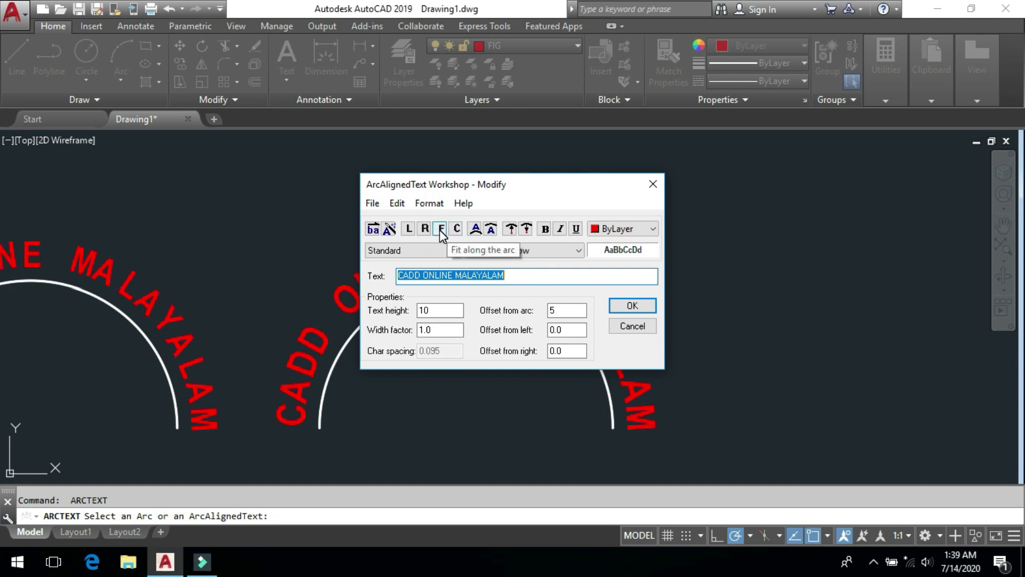
click(475, 229)
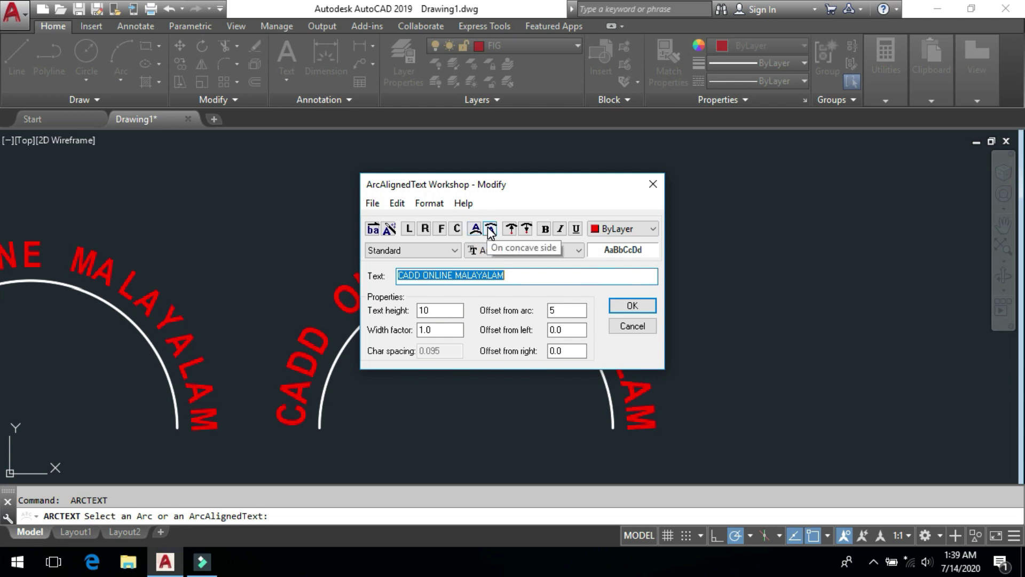
click(489, 228)
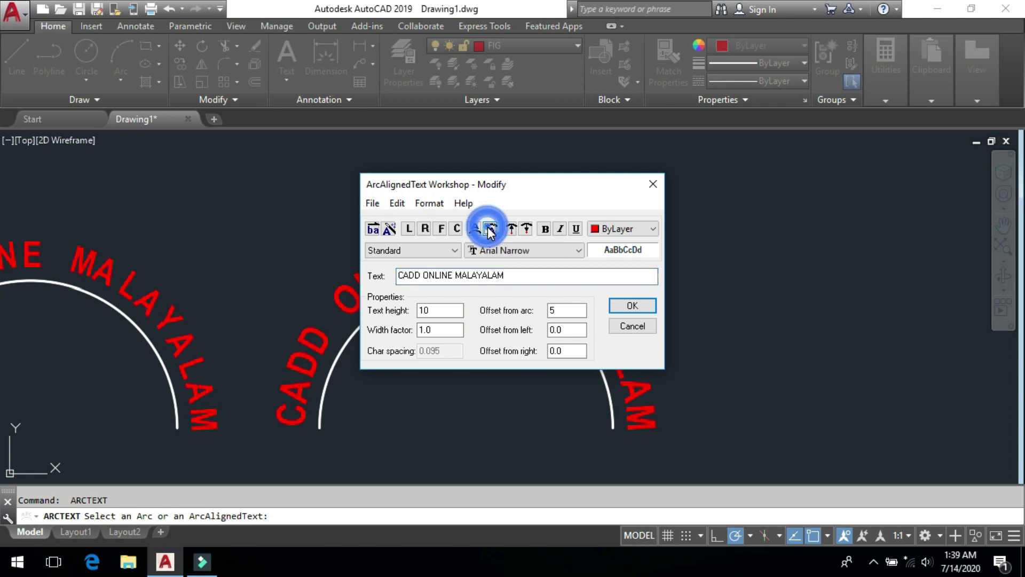
click(625, 307)
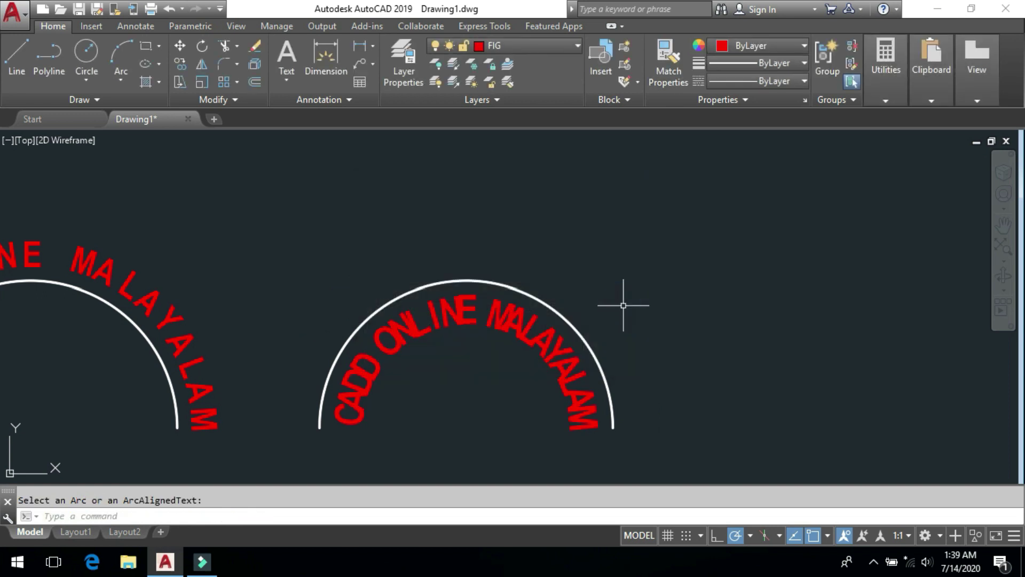
key(Return)
Step: Reapply the arc text settings, then switch the text to the convex, outer side
click(530, 320)
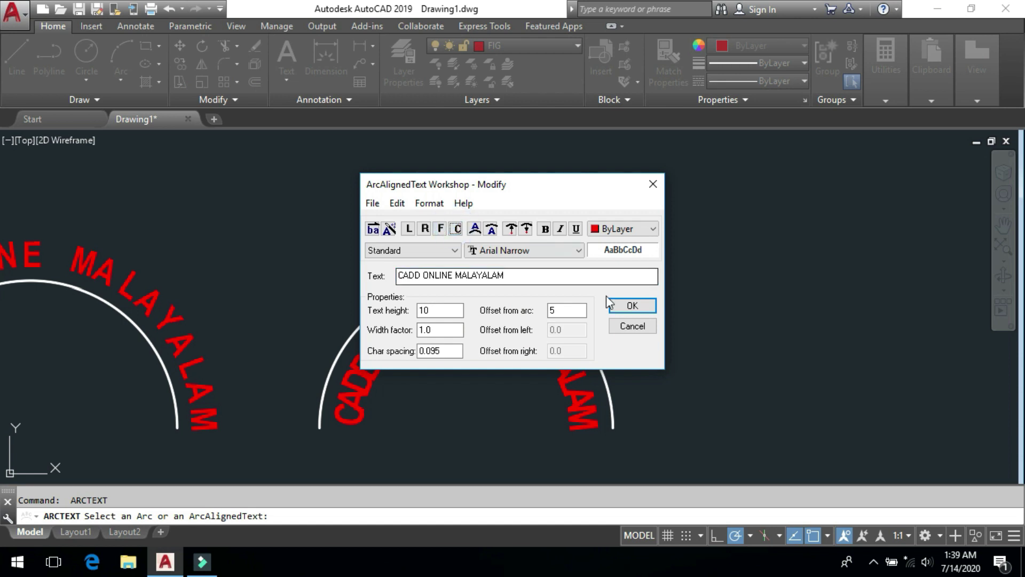
click(632, 306)
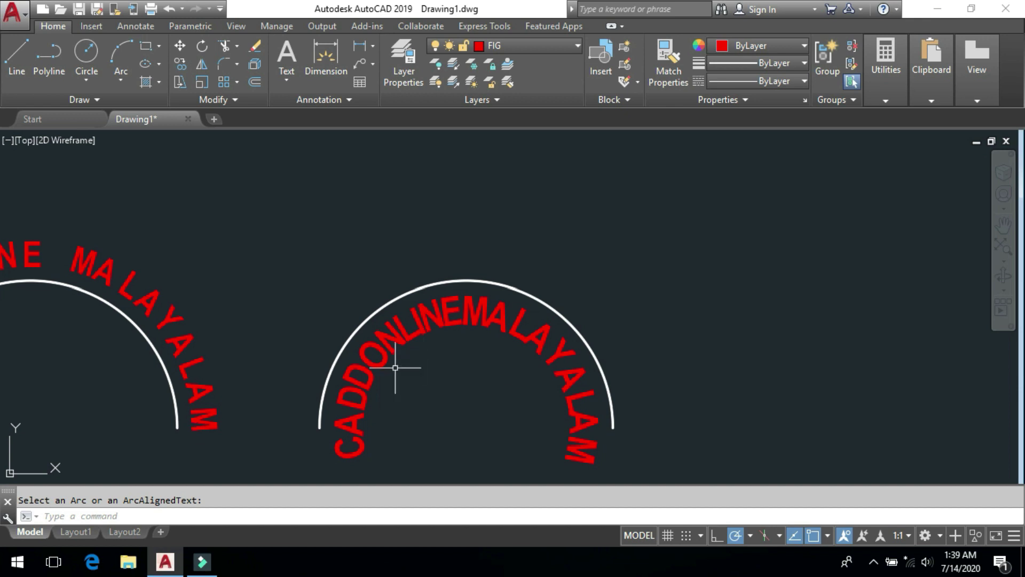
click(482, 310)
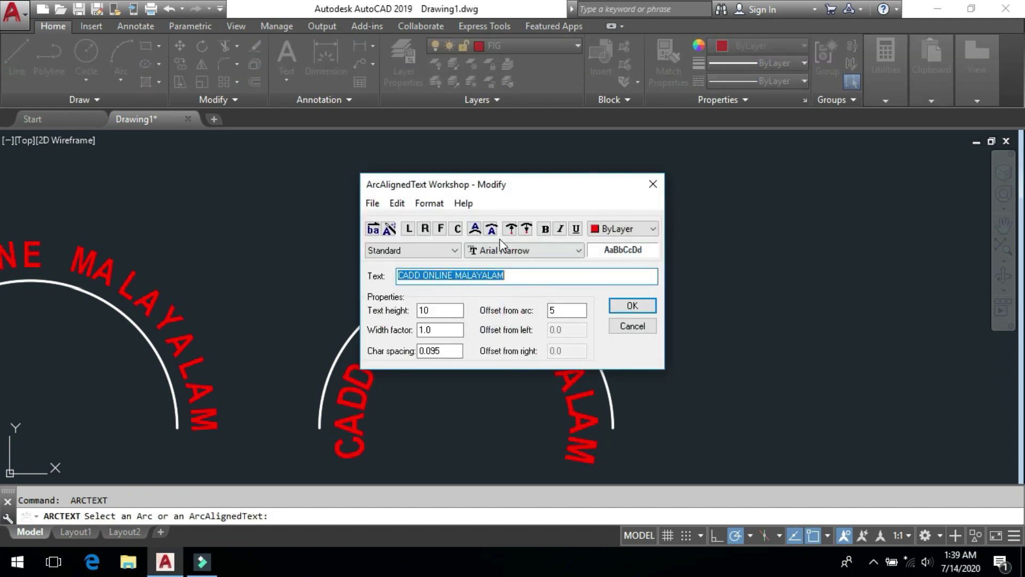
click(475, 229)
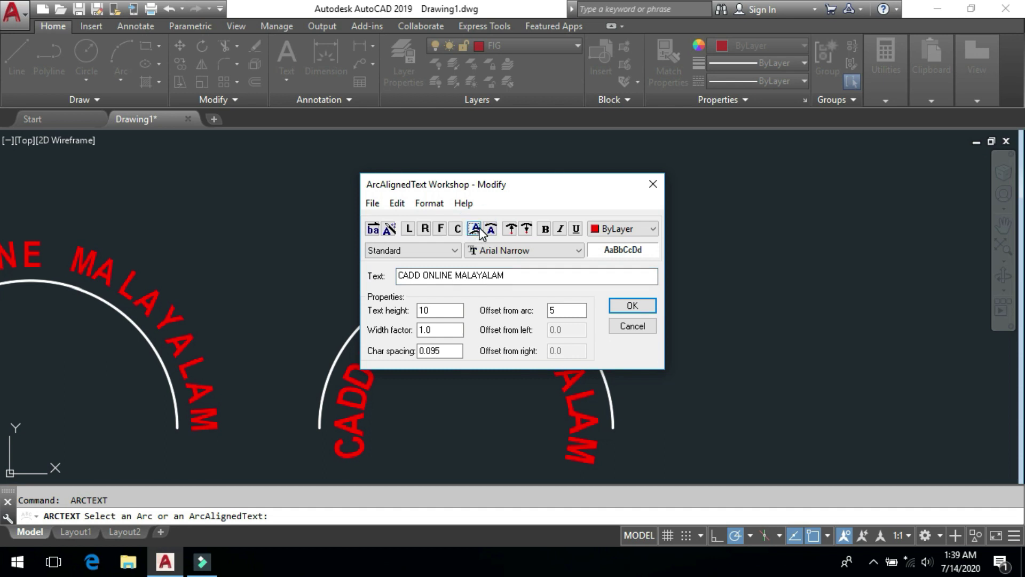
click(627, 302)
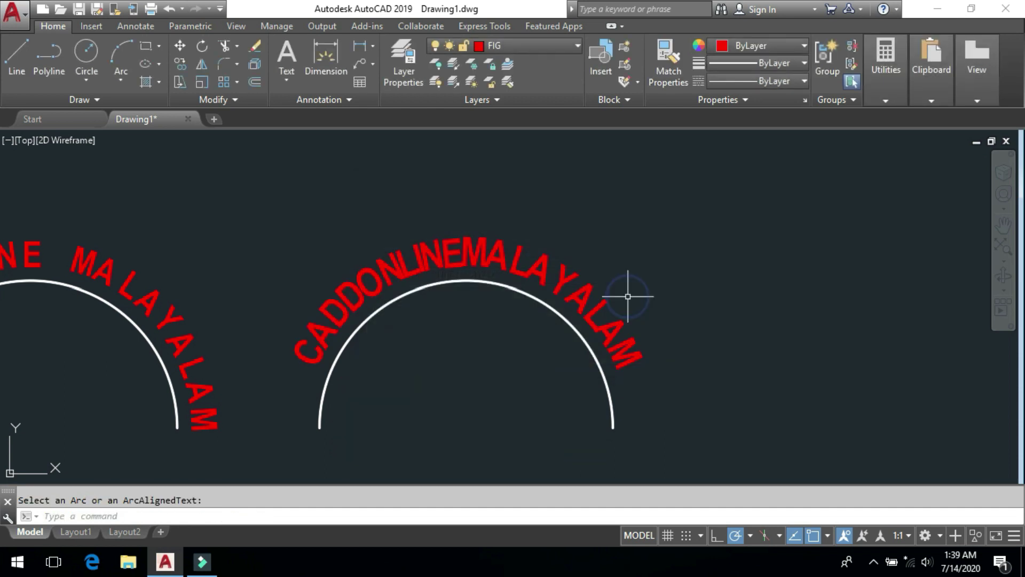
key(Return)
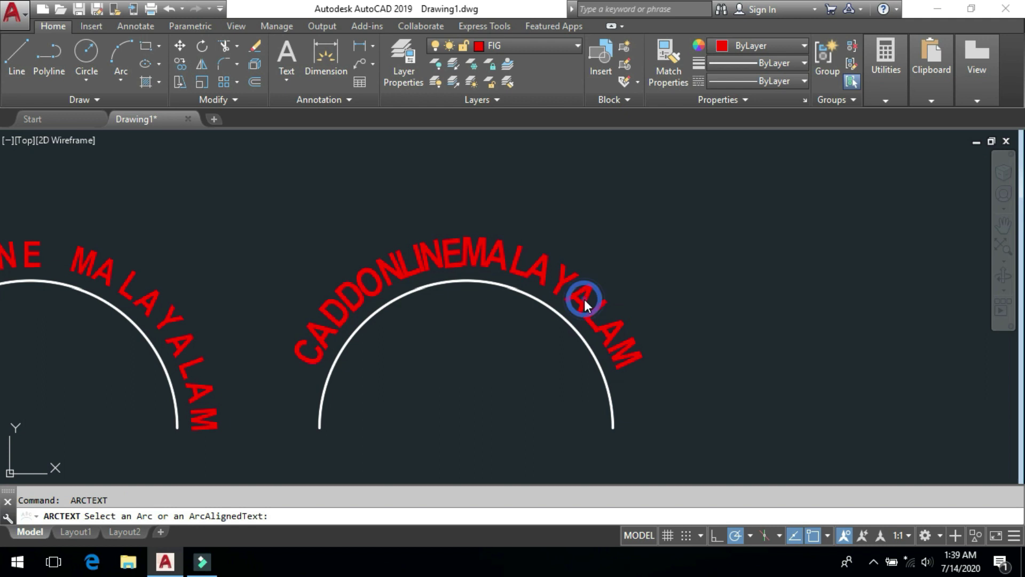
click(588, 297)
Step: Fit the text across the whole arc with letters oriented outward from the centre
click(440, 228)
click(440, 229)
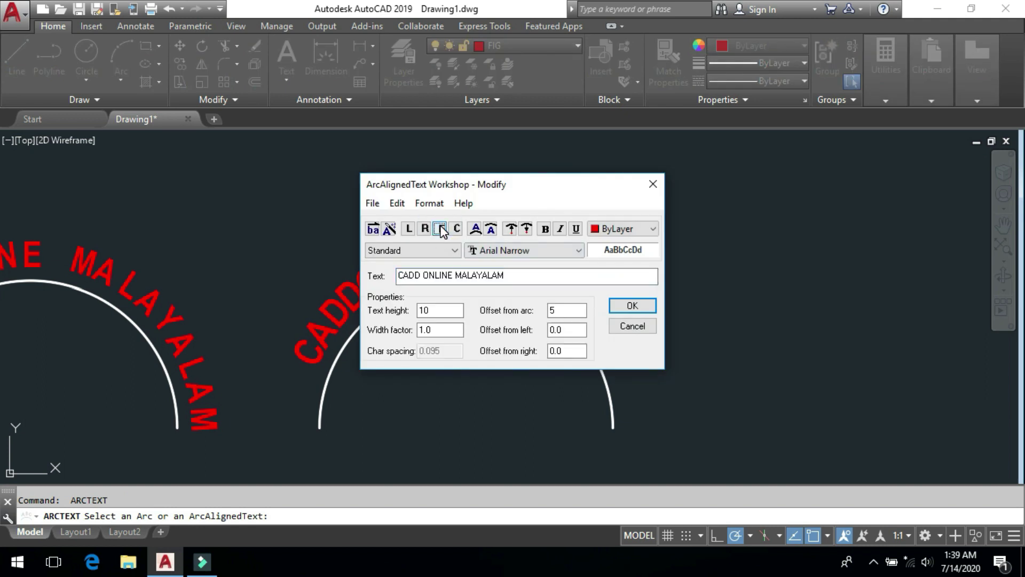
click(510, 229)
click(632, 306)
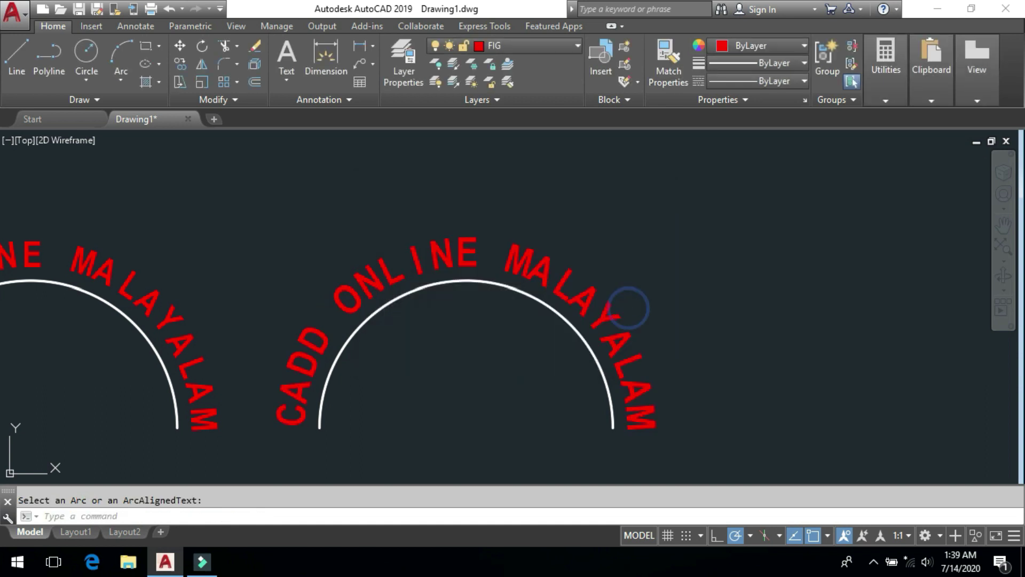
Step: Turn the letters inward so they face the arc's centre
click(585, 302)
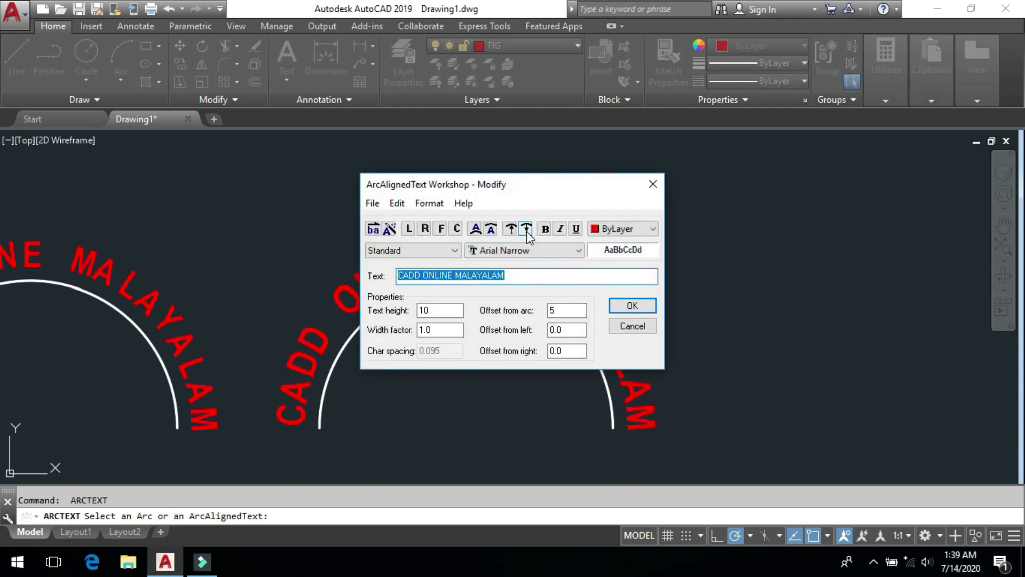
click(526, 229)
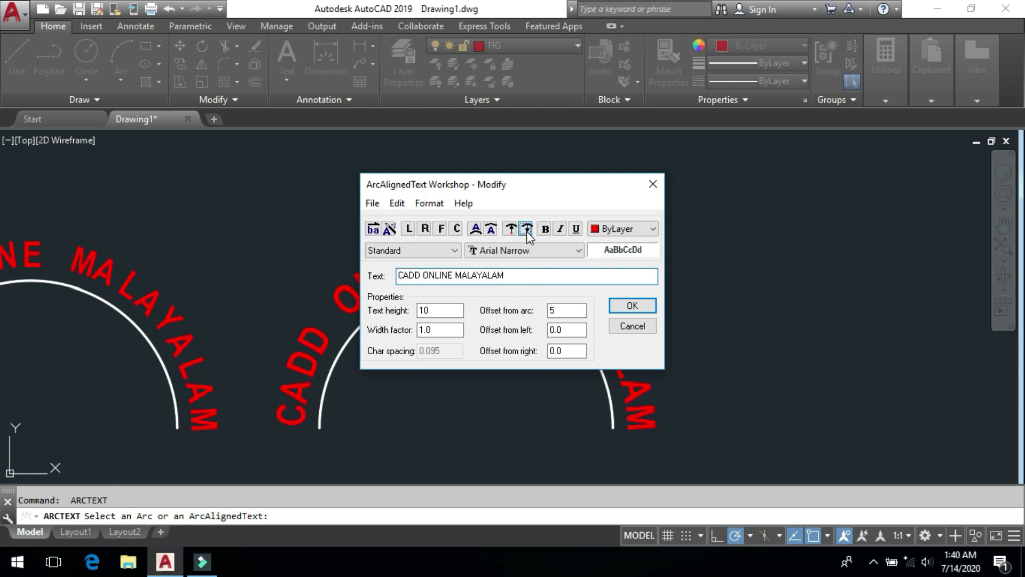
click(623, 305)
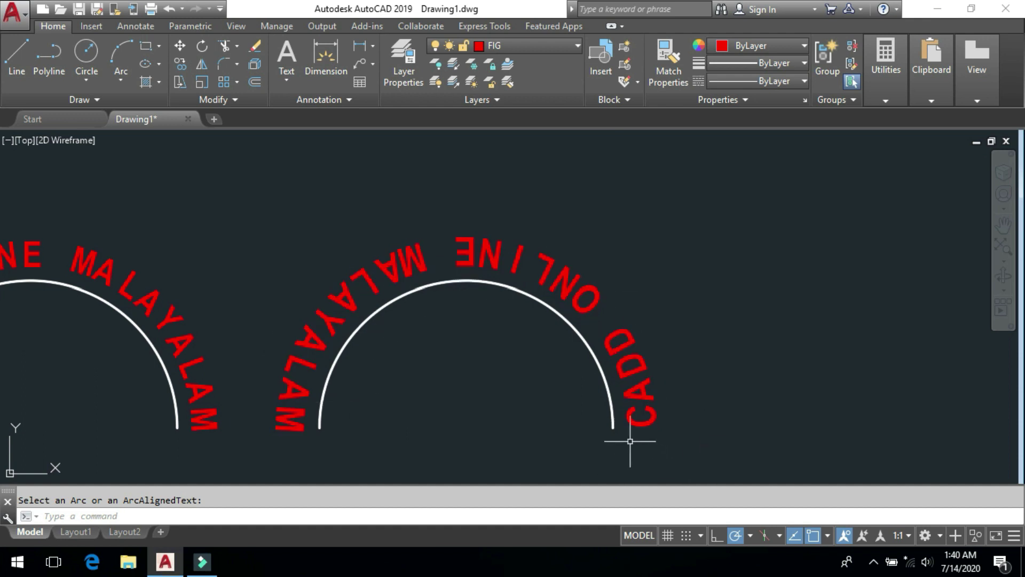
click(586, 295)
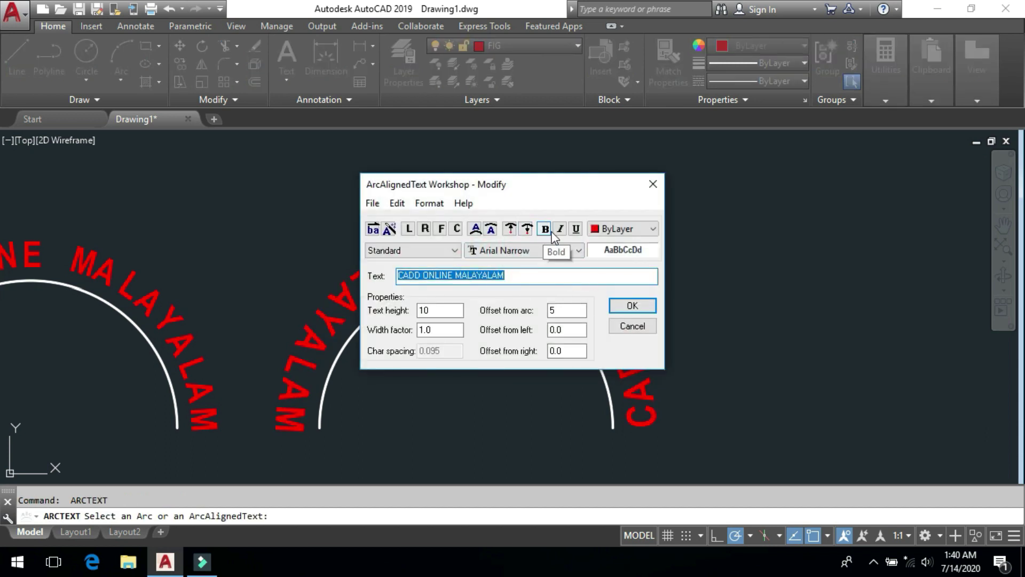
click(618, 229)
click(621, 228)
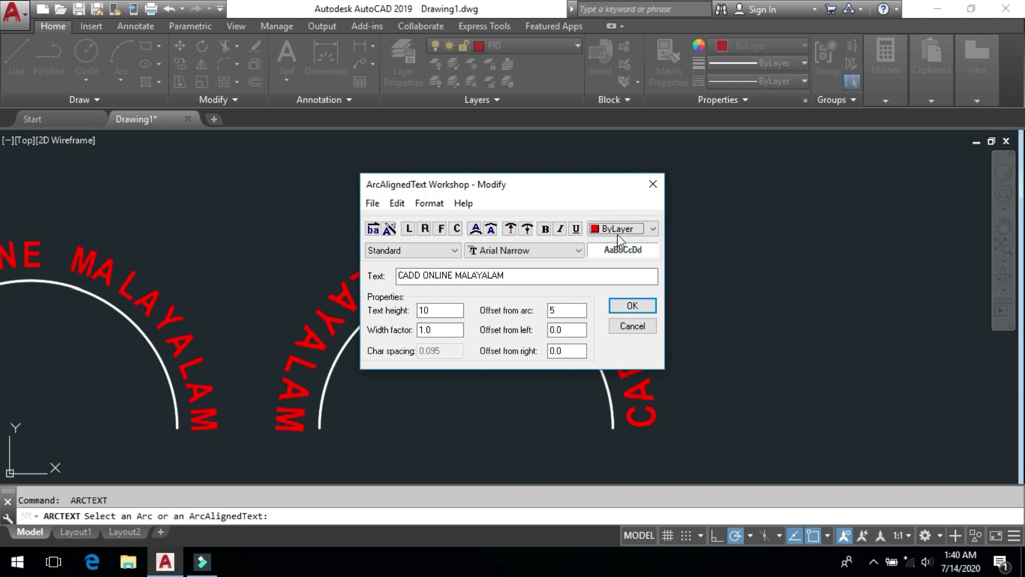
click(545, 252)
click(545, 253)
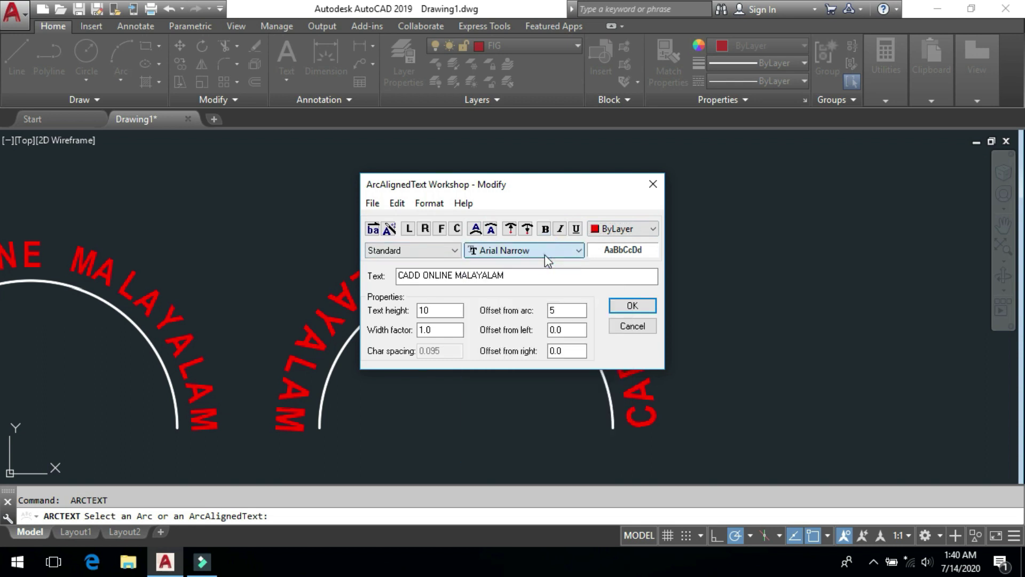
click(455, 250)
click(457, 251)
click(632, 305)
key(F10)
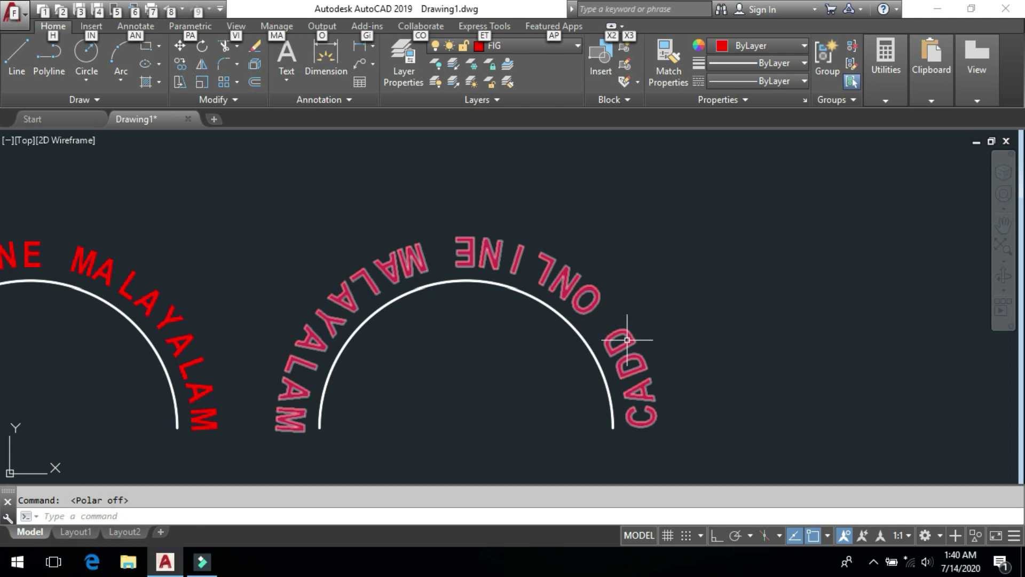
key(Escape)
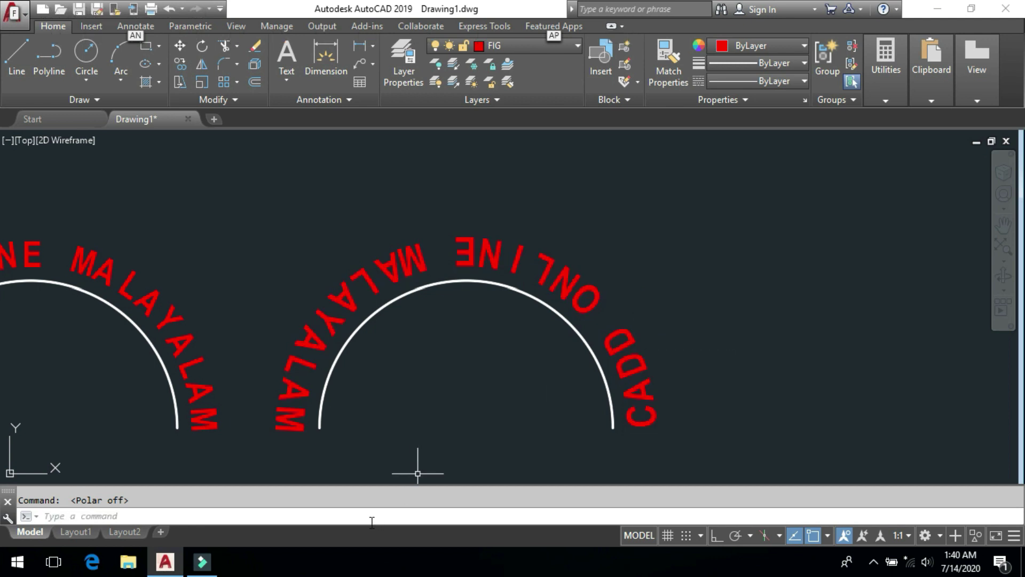
Step: Make the letters read outward from the centre and set the text height to 12
text(ARCT)
click(138, 498)
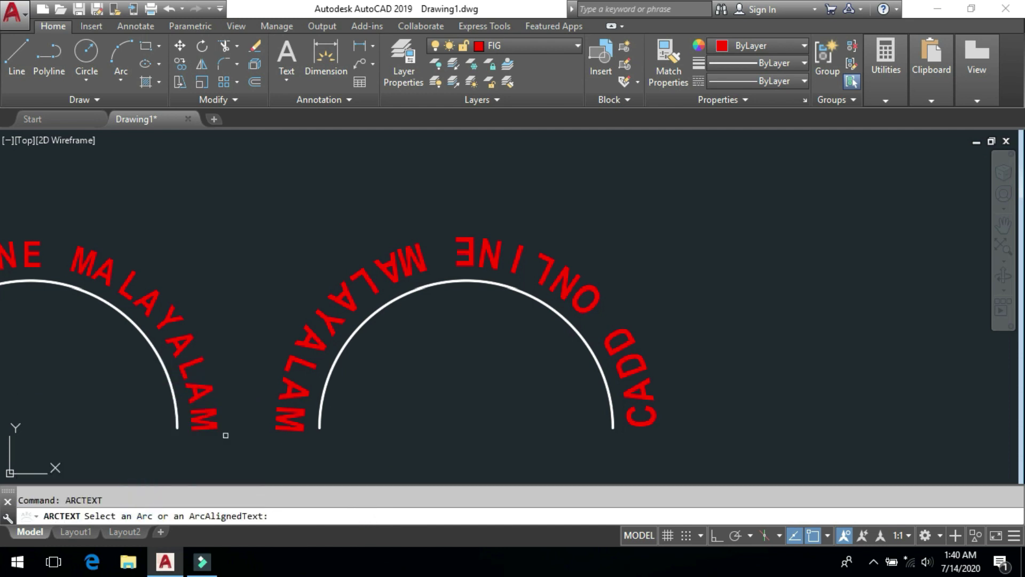
click(345, 330)
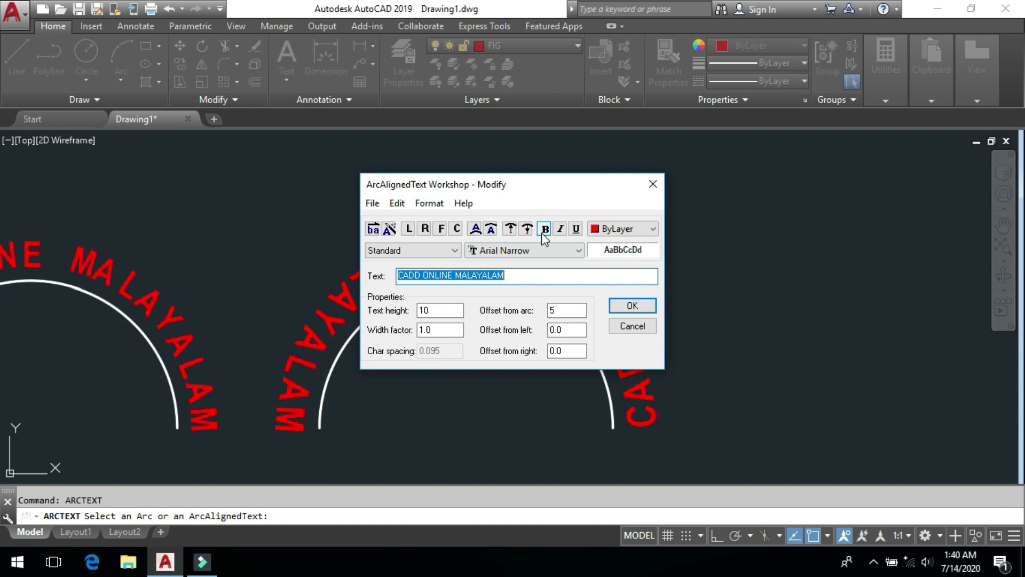
click(510, 229)
double_click(442, 309)
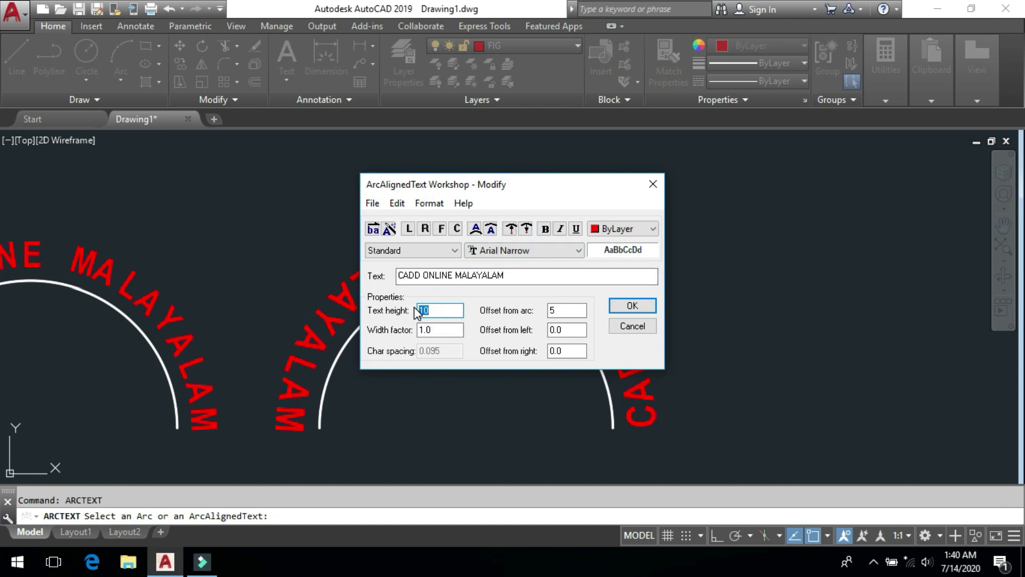
text(12)
click(643, 304)
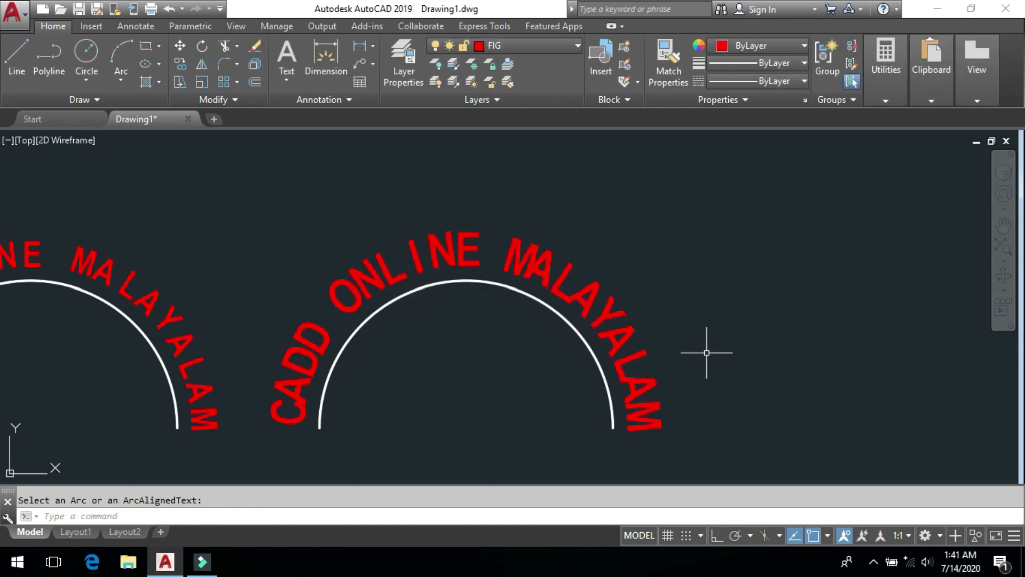
Step: Change the offset from the arc from 5 to 0, then to 3
key(Return)
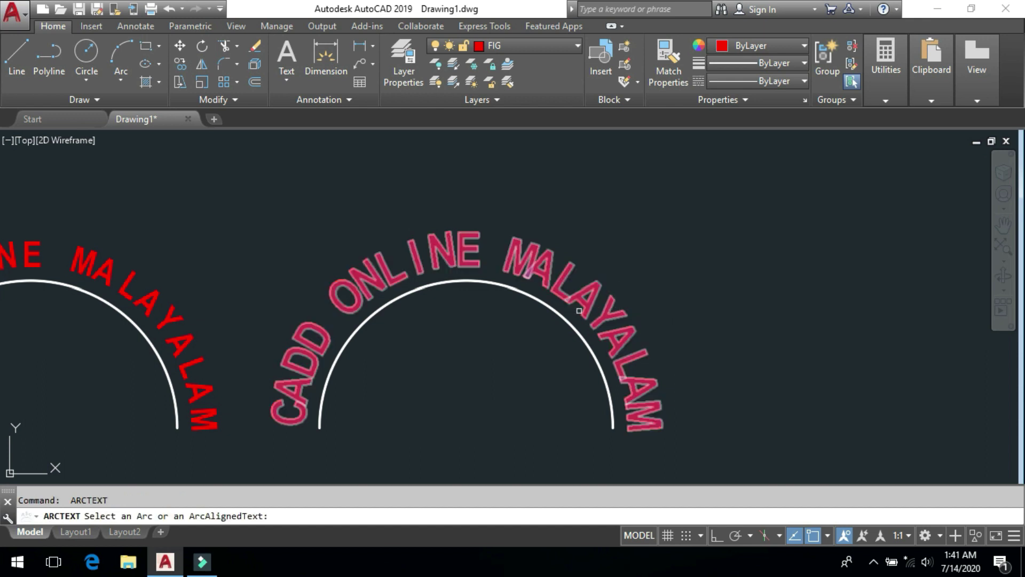
scroll(465, 270, up, 2)
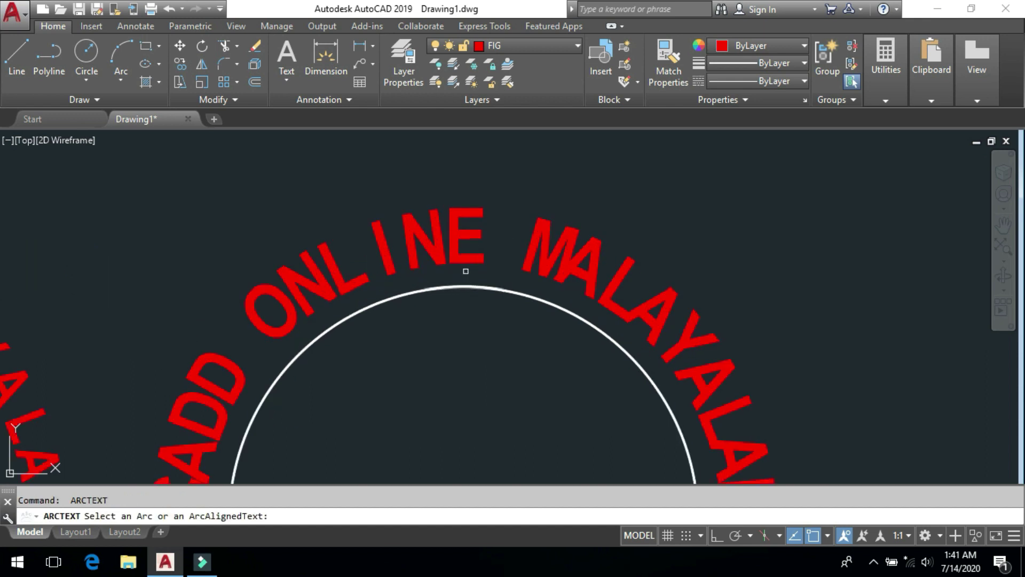
scroll(478, 256, down, 2)
click(526, 246)
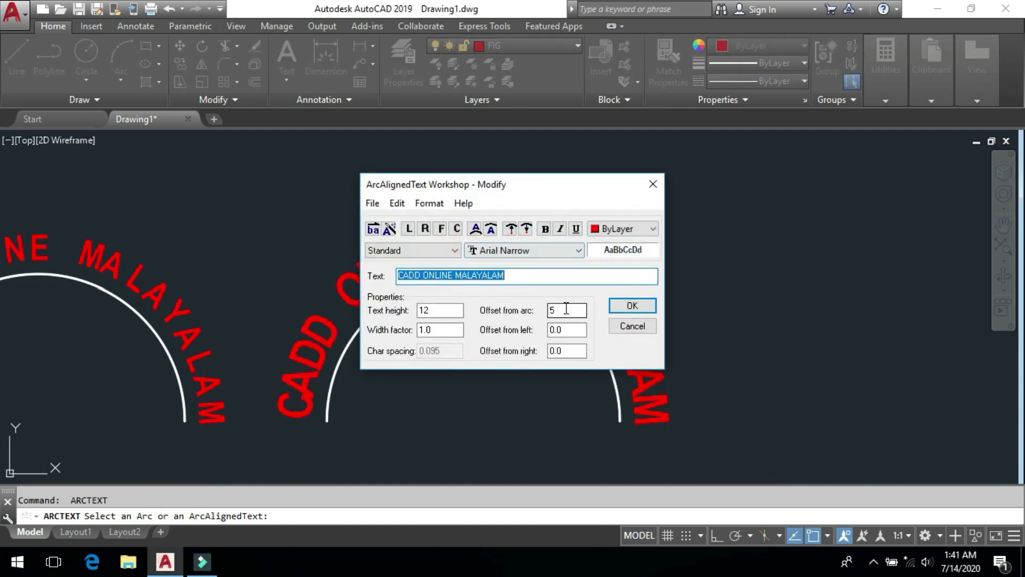
click(567, 309)
drag(572, 310, 537, 309)
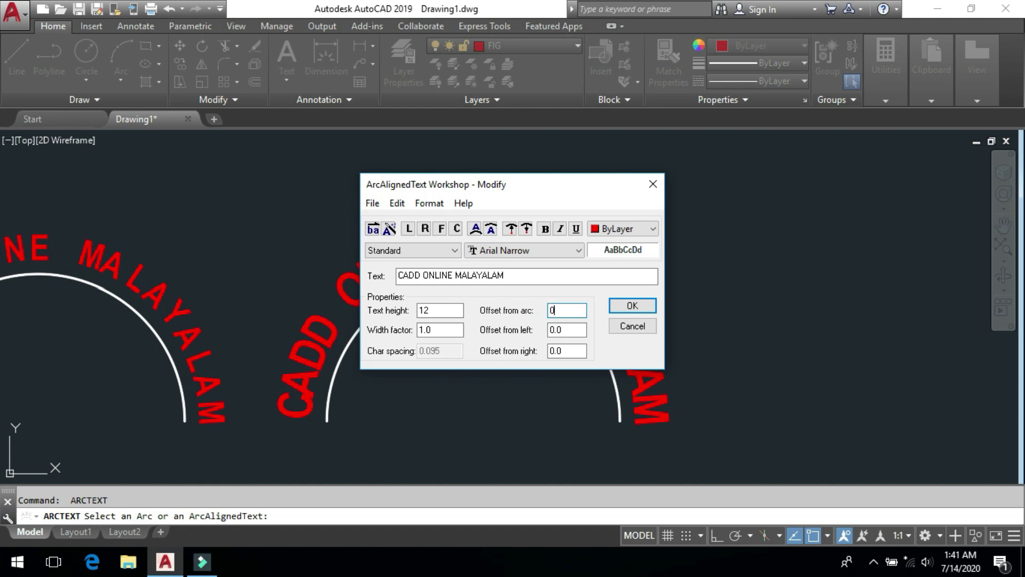
click(641, 308)
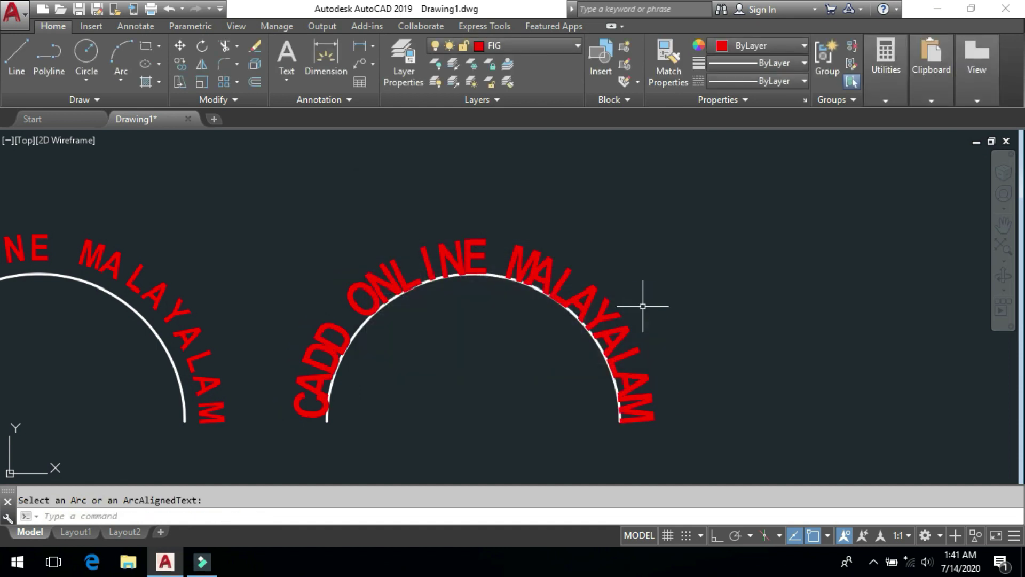
key(Return)
click(585, 275)
drag(561, 309, 515, 311)
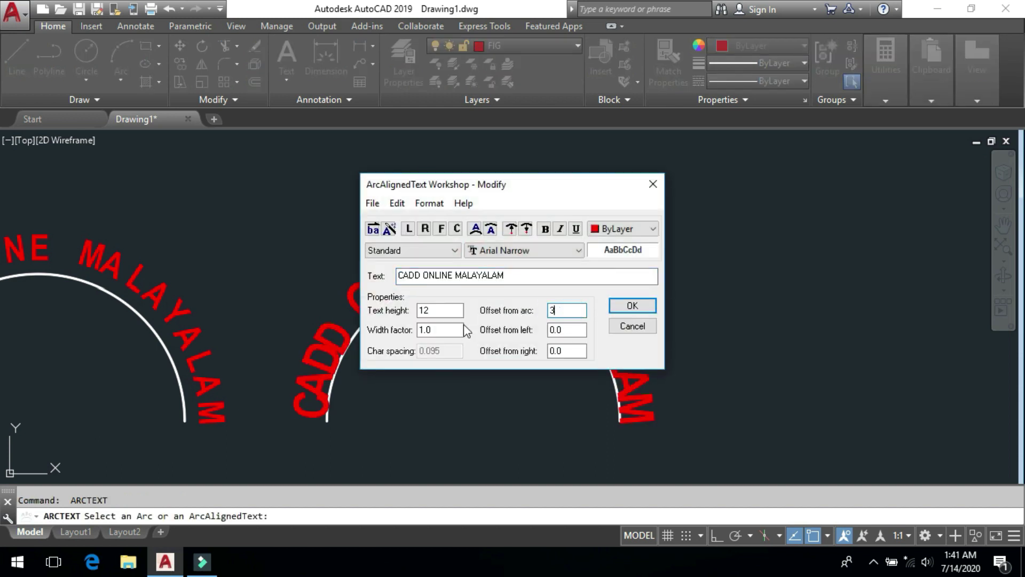
click(443, 328)
click(624, 310)
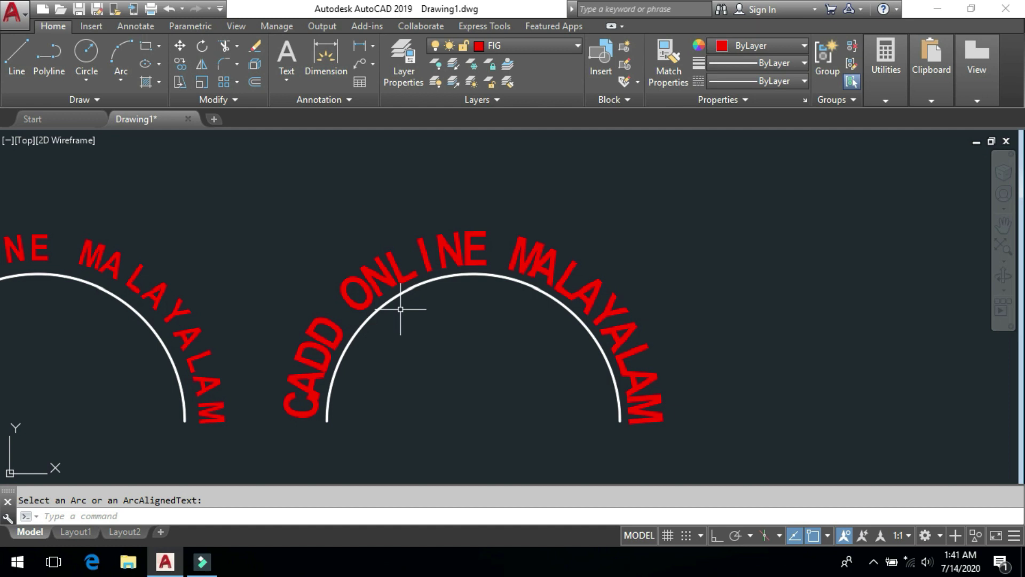
Step: Lower the arc text height from 12 to 10
key(Return)
click(392, 278)
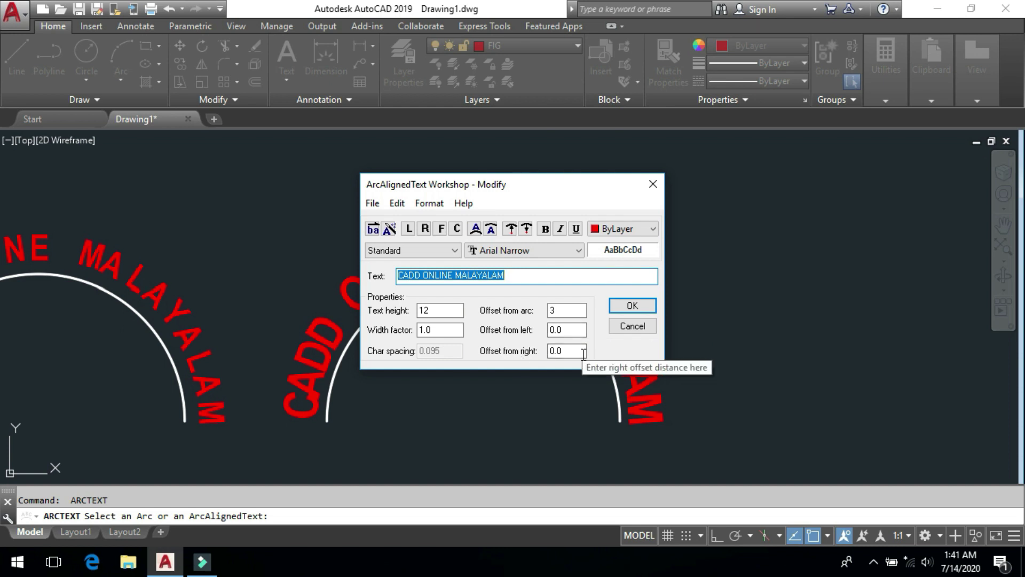
double_click(438, 309)
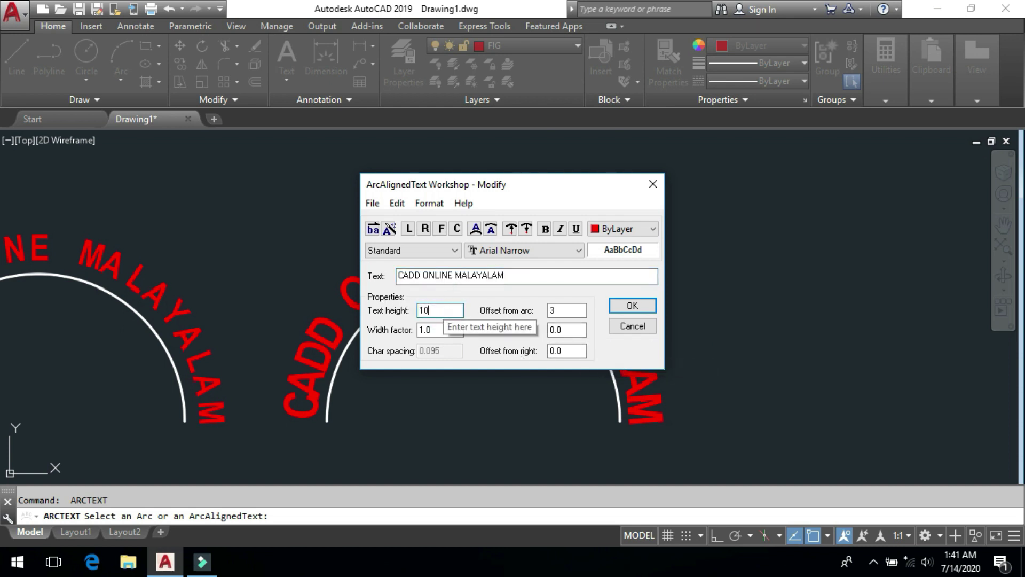
text(10)
click(642, 308)
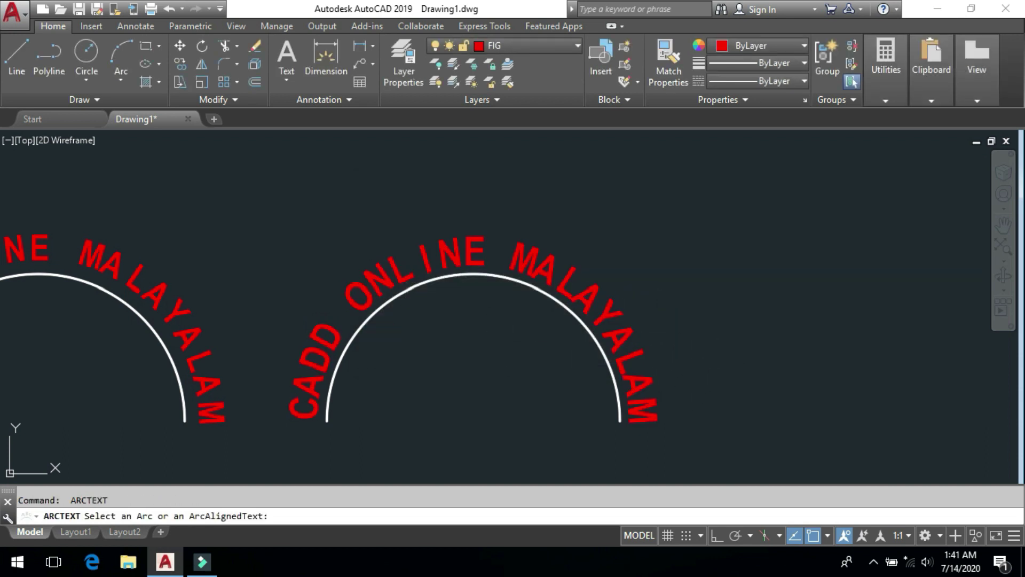
Step: Edit the left offset value in the arc text settings
click(623, 329)
click(570, 330)
double_click(558, 329)
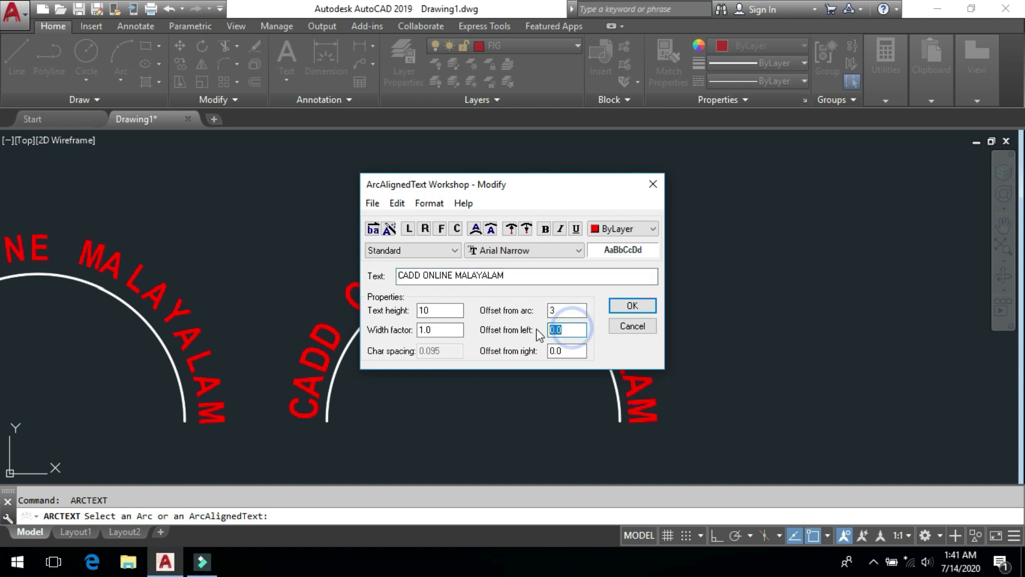
click(653, 309)
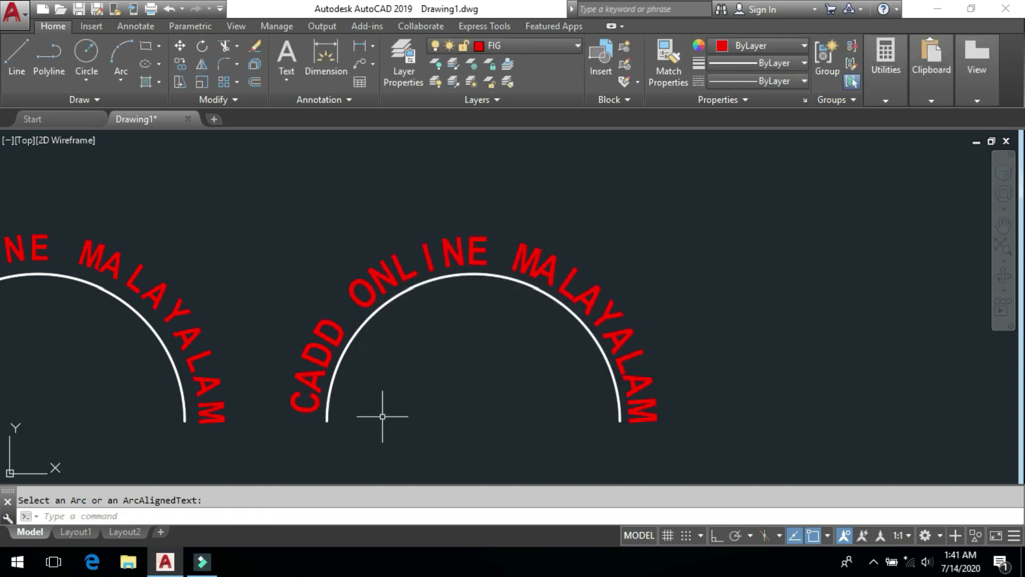
Step: Rerun ARCT on the CADD arc text and change its left and right offset values
scroll(309, 420, up, 4)
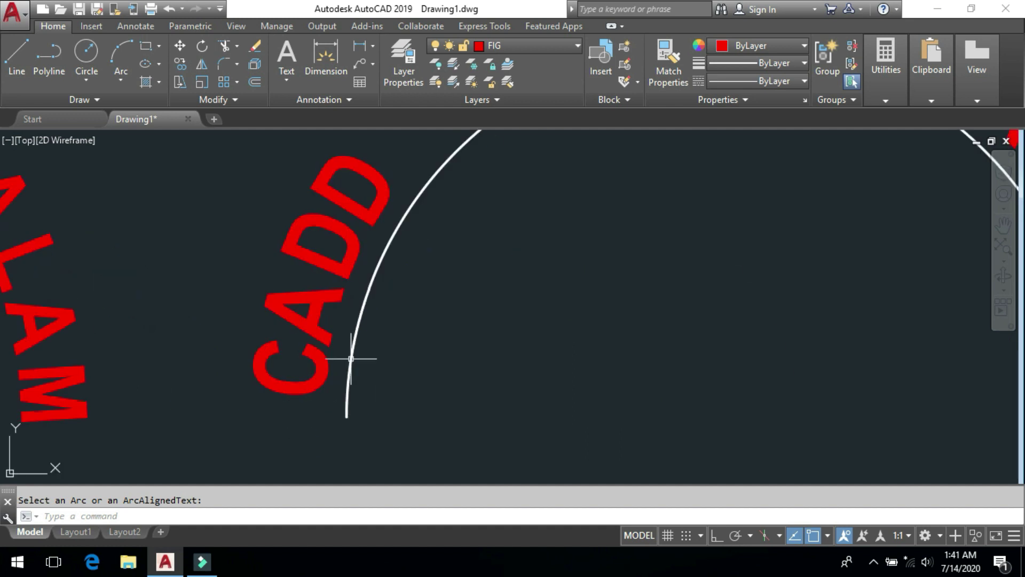
click(328, 339)
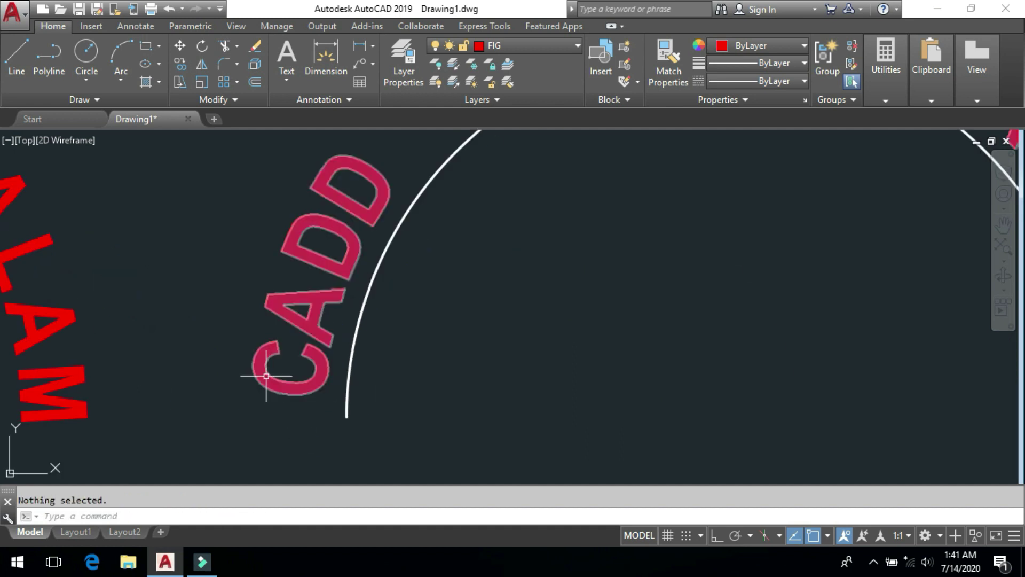
click(250, 514)
text(A)
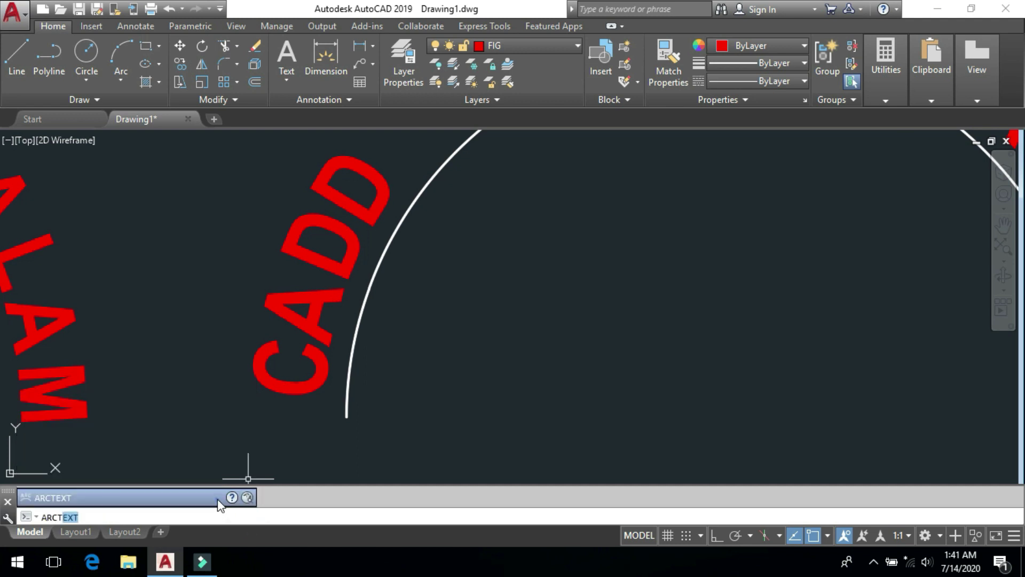
text(RCT)
key(Return)
click(300, 383)
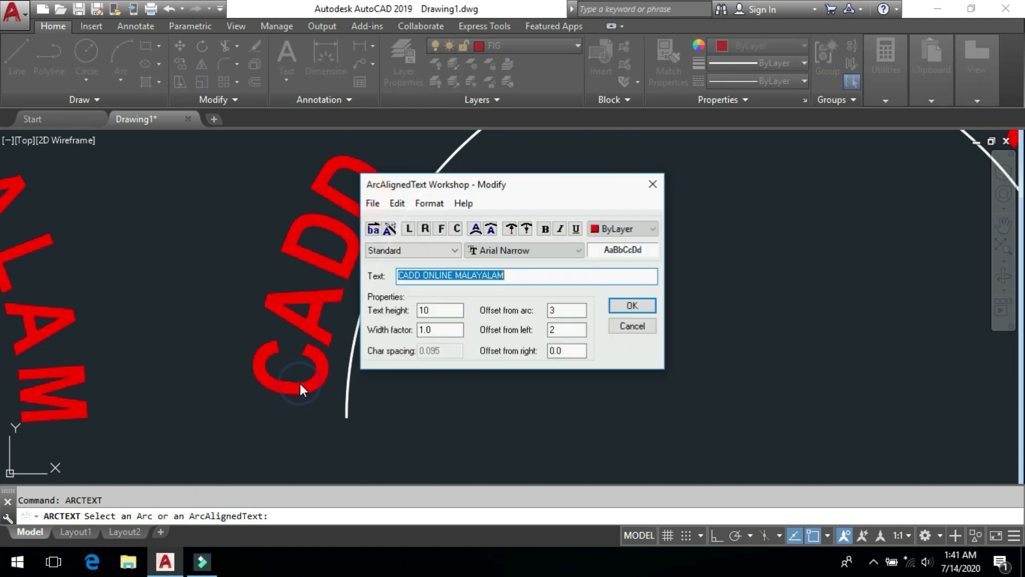
double_click(566, 330)
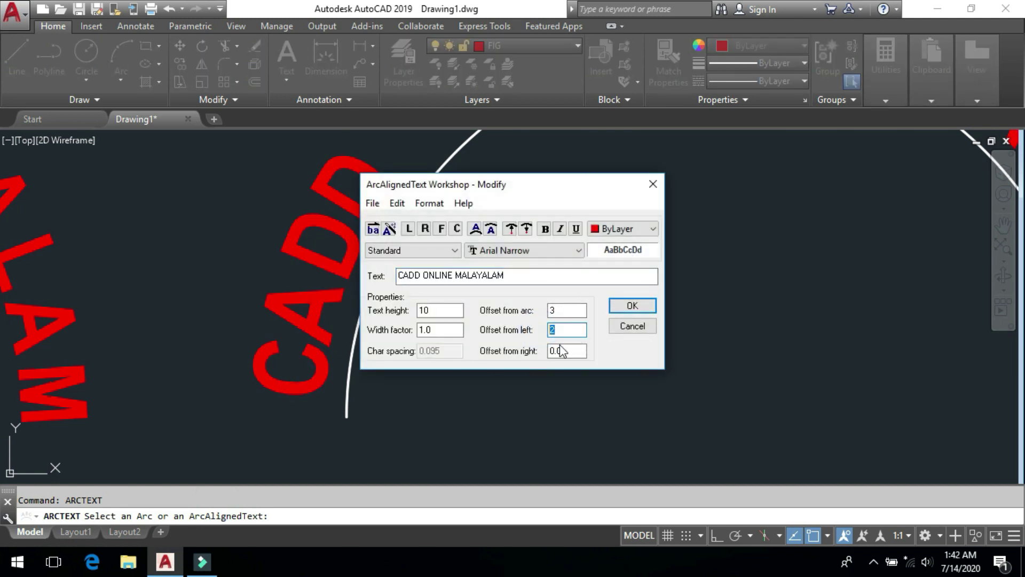
double_click(550, 351)
click(632, 306)
Step: Retry selecting the CADD arc text through repeated ARCTEXT runs
scroll(392, 350, down, 2)
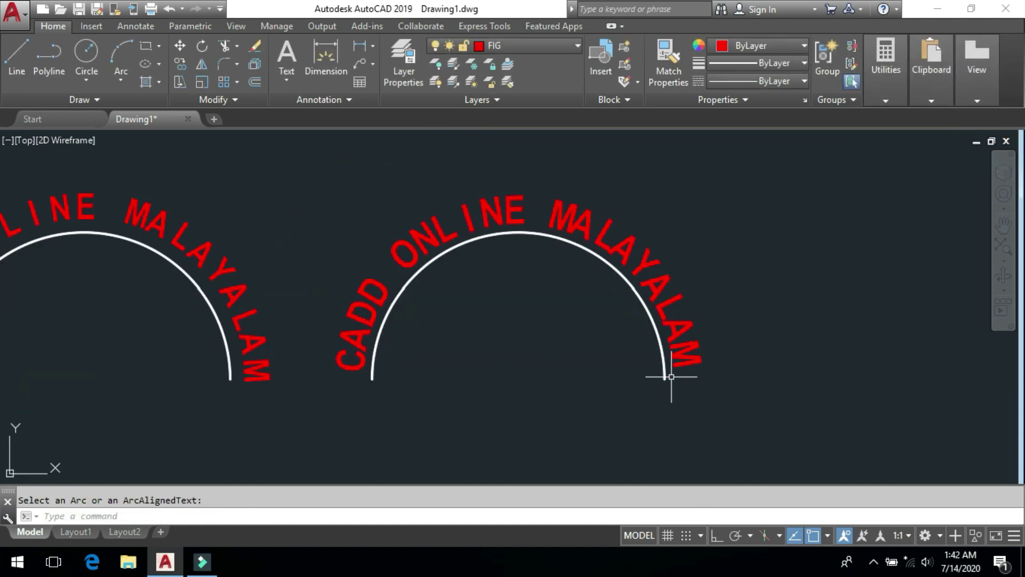
scroll(671, 376, up, 2)
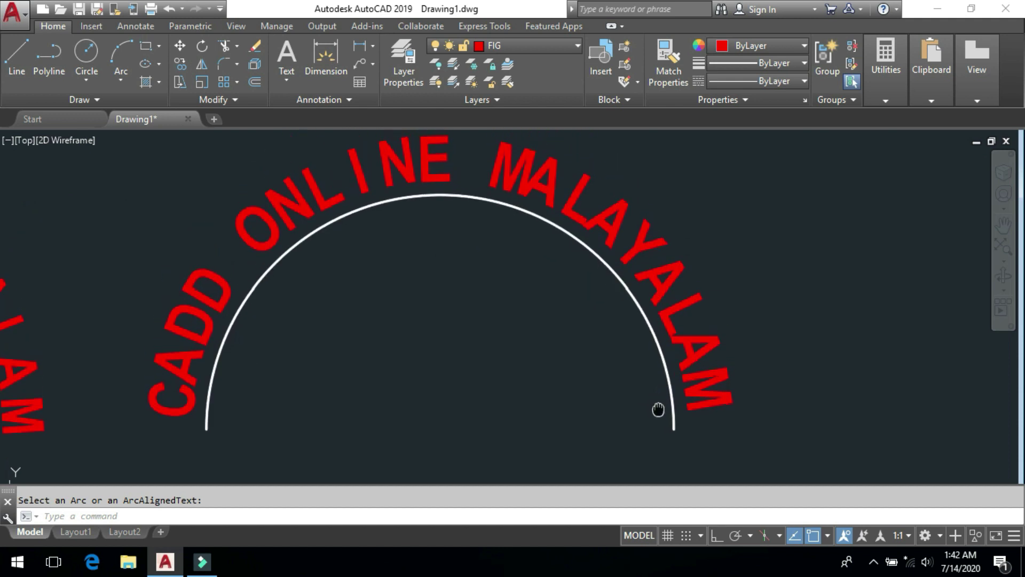
click(694, 387)
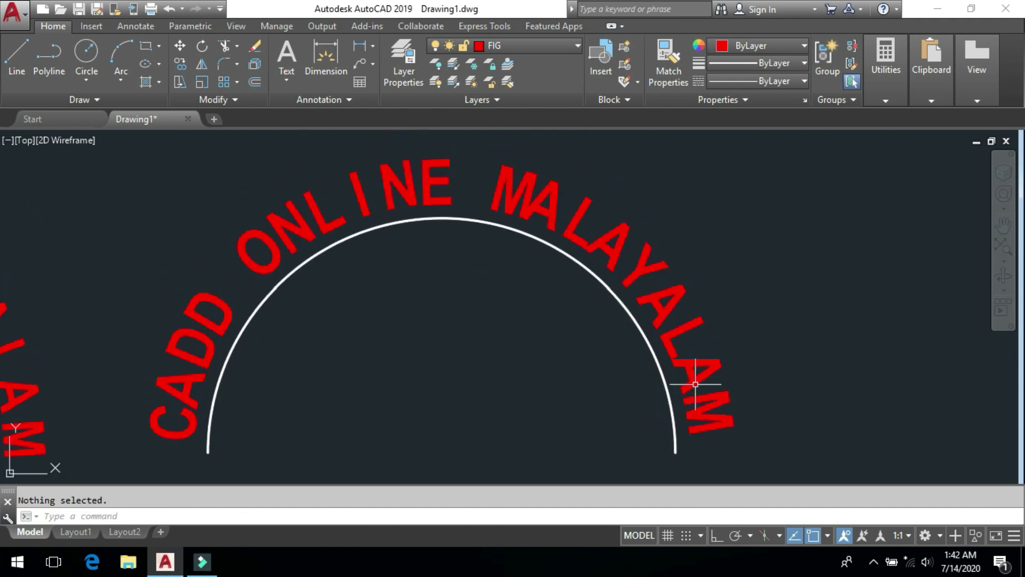
text(ARCTEXT)
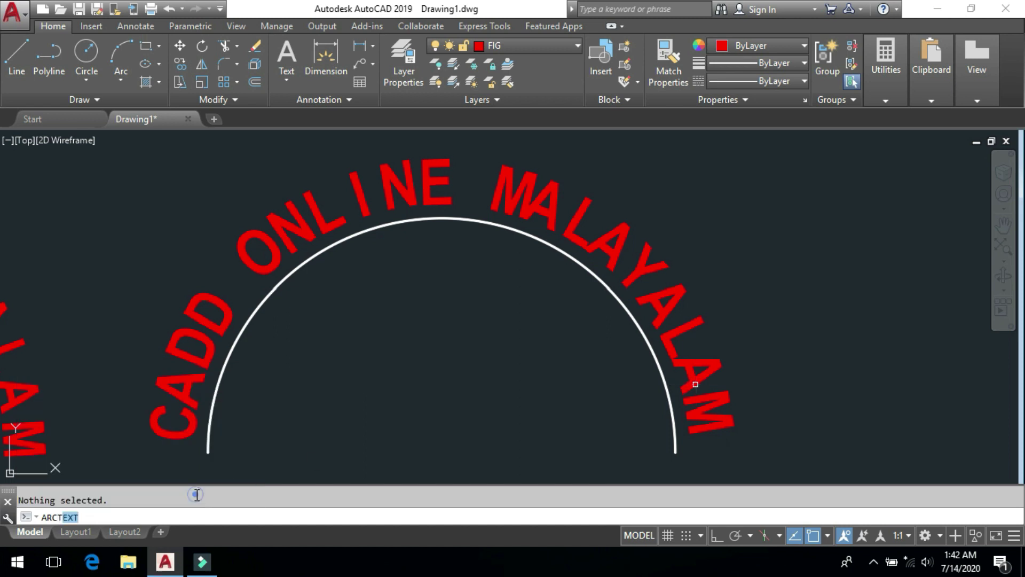
key(Return)
click(186, 360)
key(Return)
click(186, 358)
key(Return)
click(186, 355)
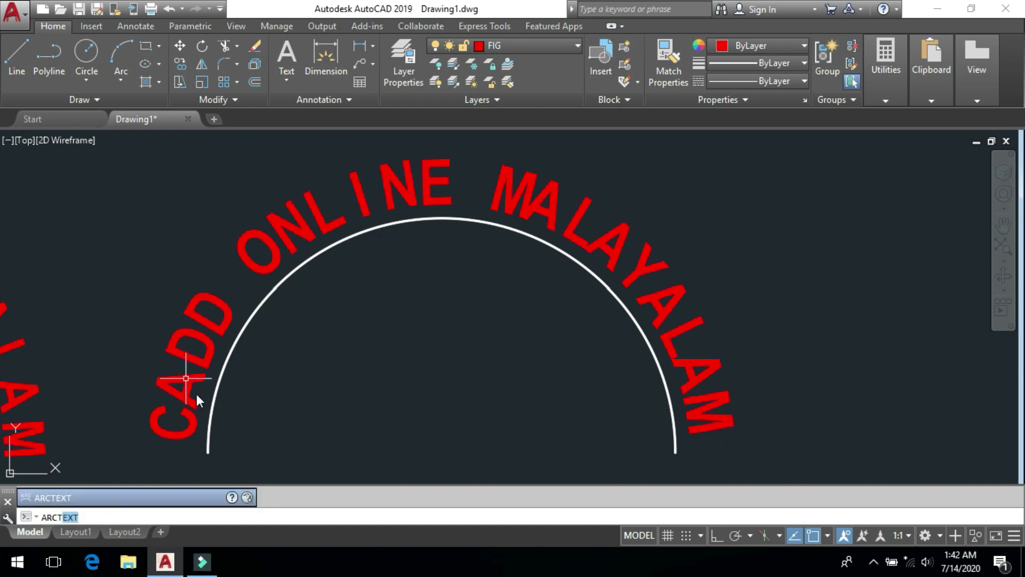
Step: Change the left offset from 2 to 0 and the right offset from 5 to 0
click(148, 498)
click(191, 426)
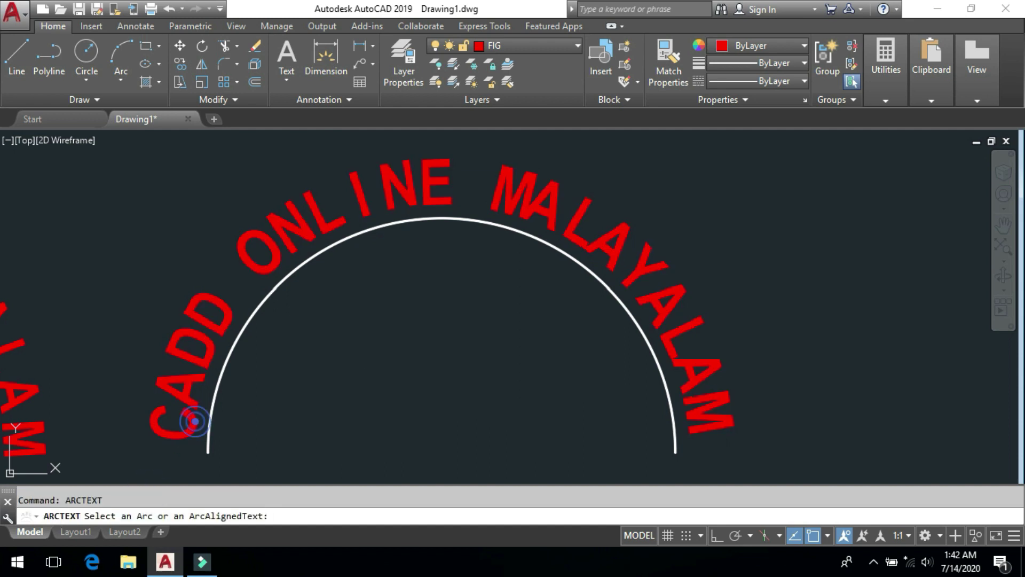
double_click(564, 329)
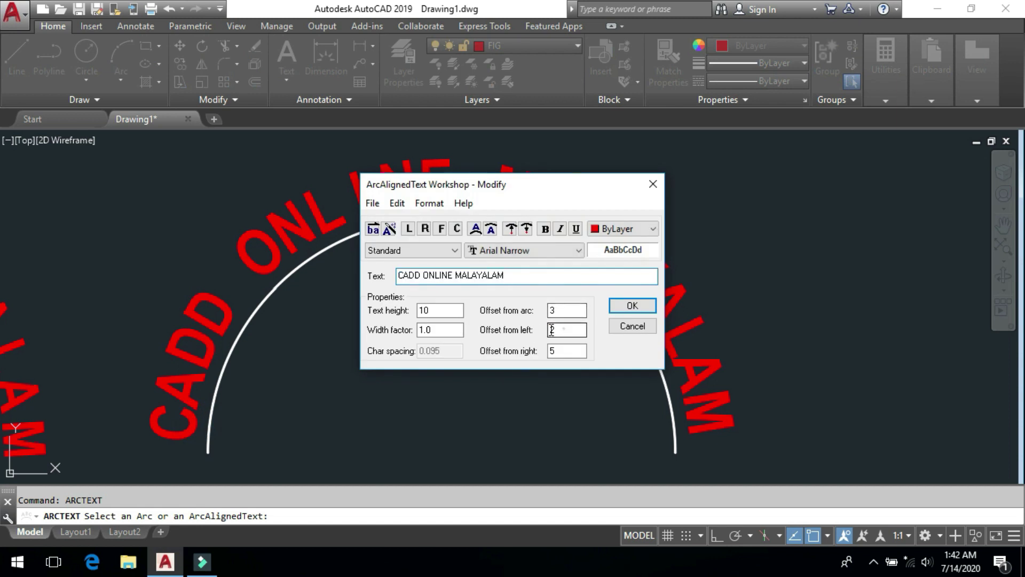
text(0)
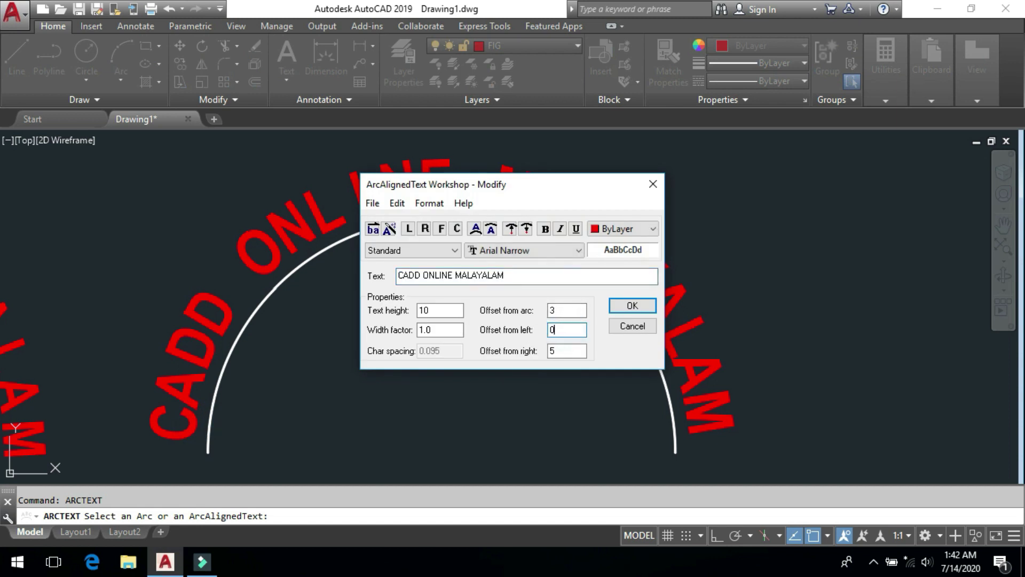
double_click(563, 350)
text(0)
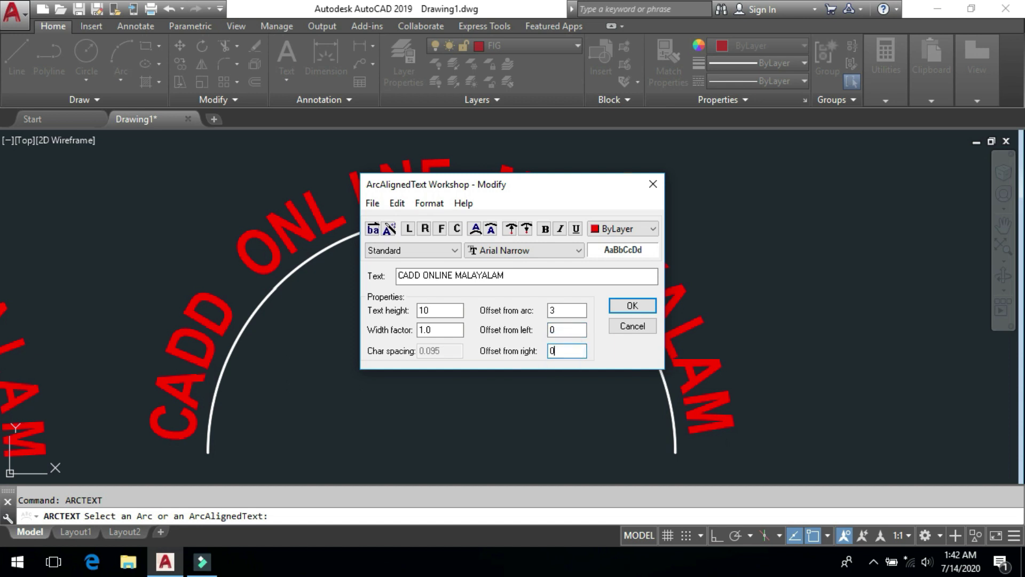
click(633, 306)
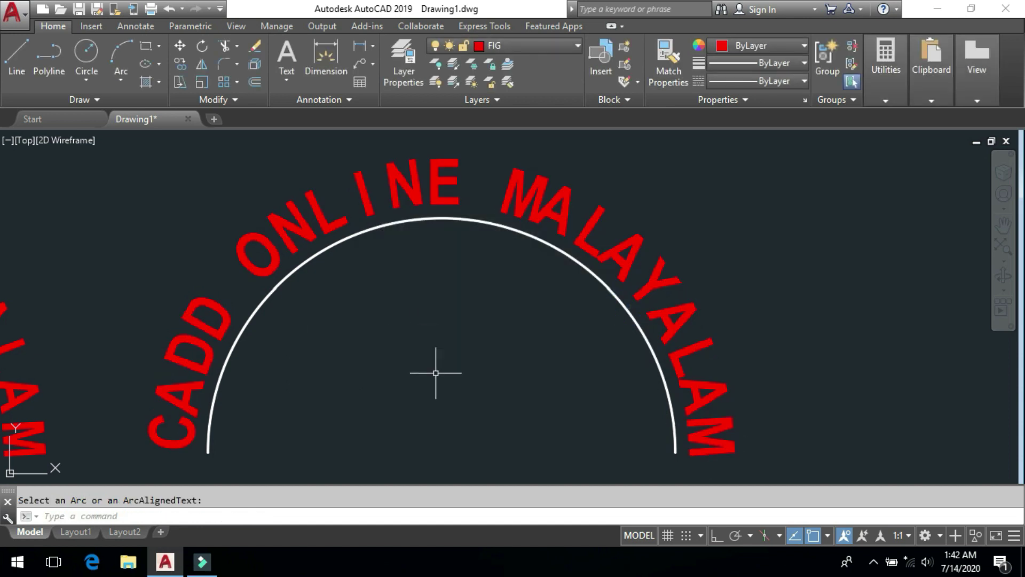
Step: Append '-20' so the arc text reads 'CADD ONLINE MALAYALAM-20'
middle_drag(436, 374, 456, 378)
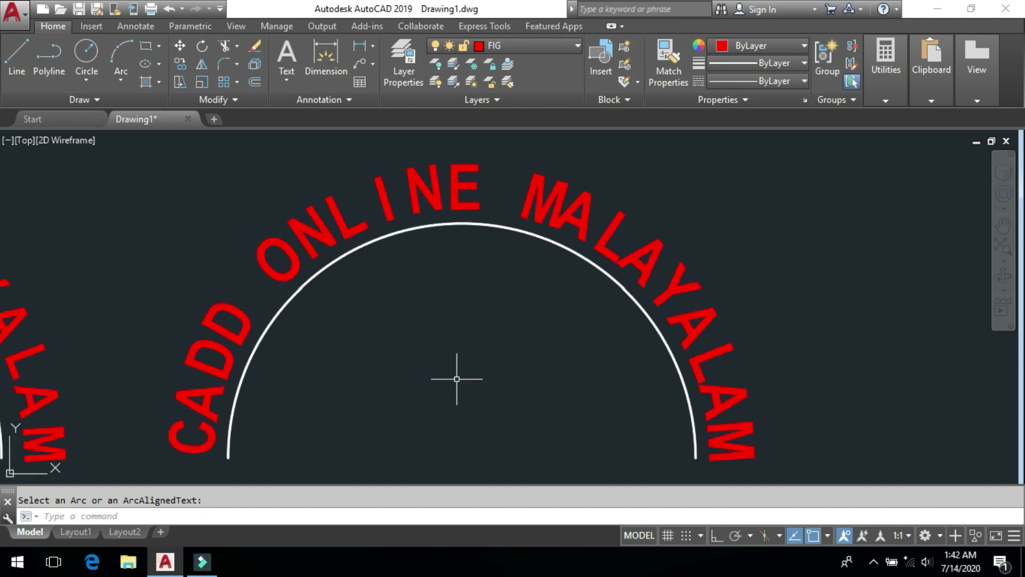
key(Return)
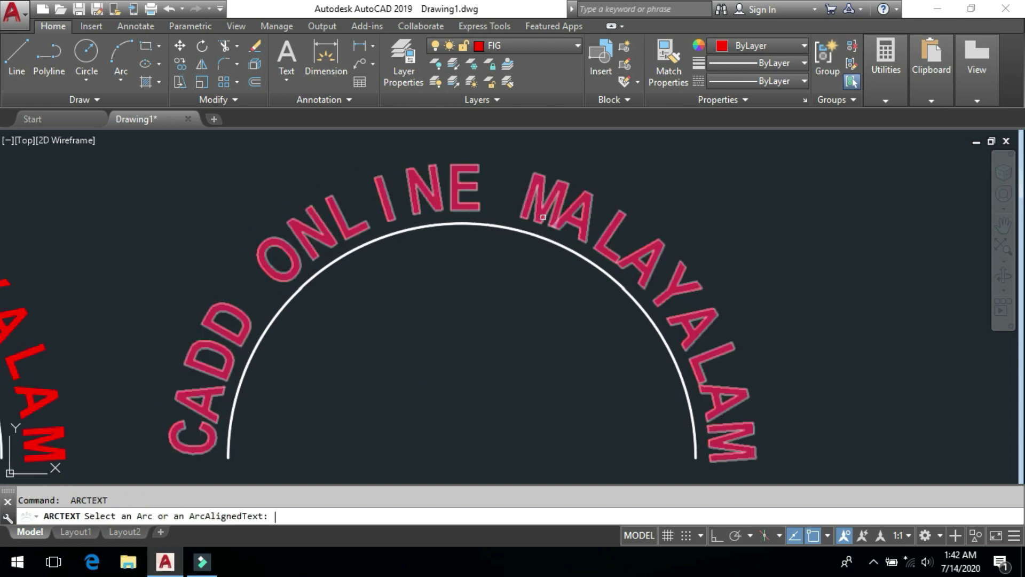
click(592, 196)
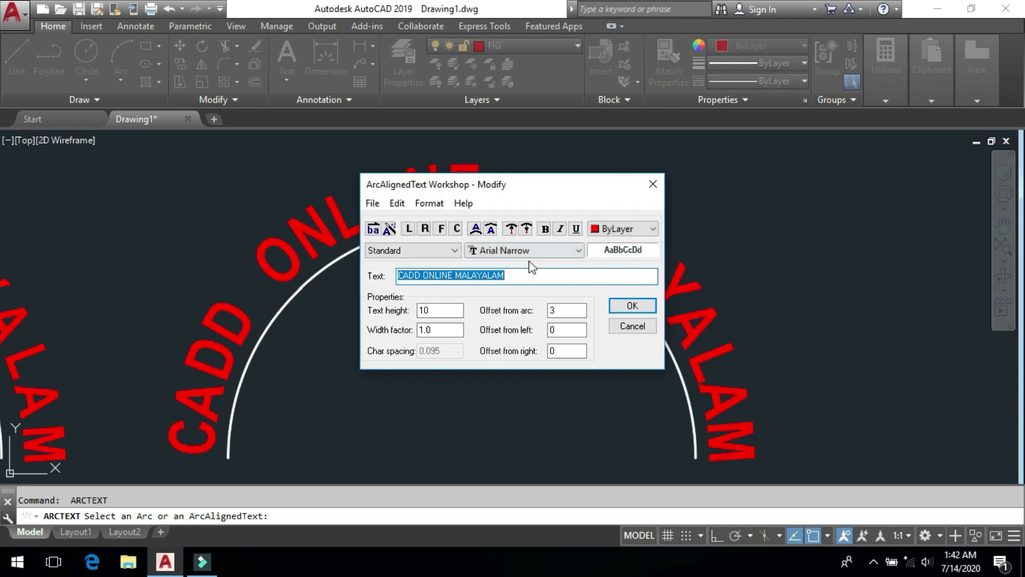
click(526, 277)
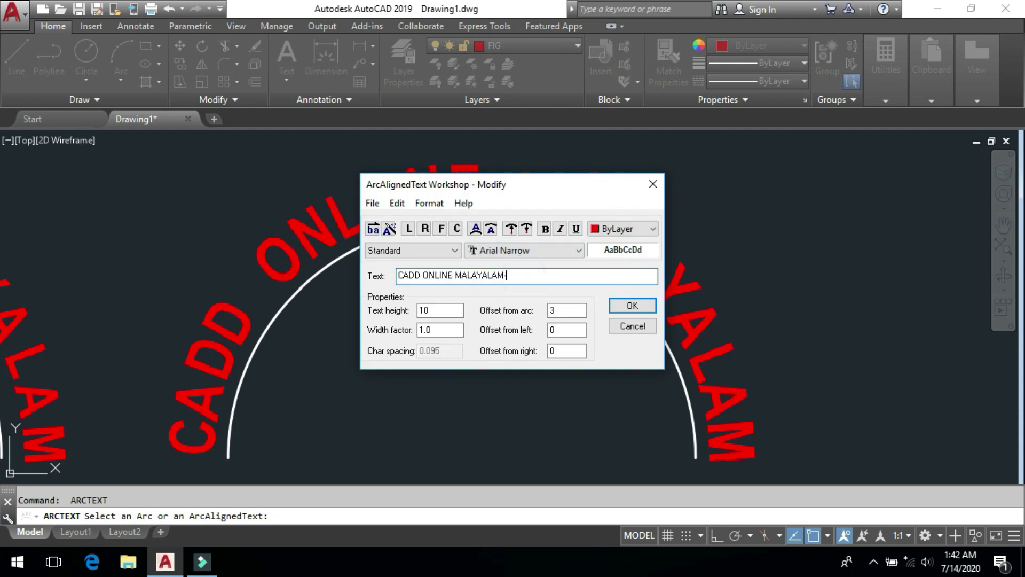
click(618, 310)
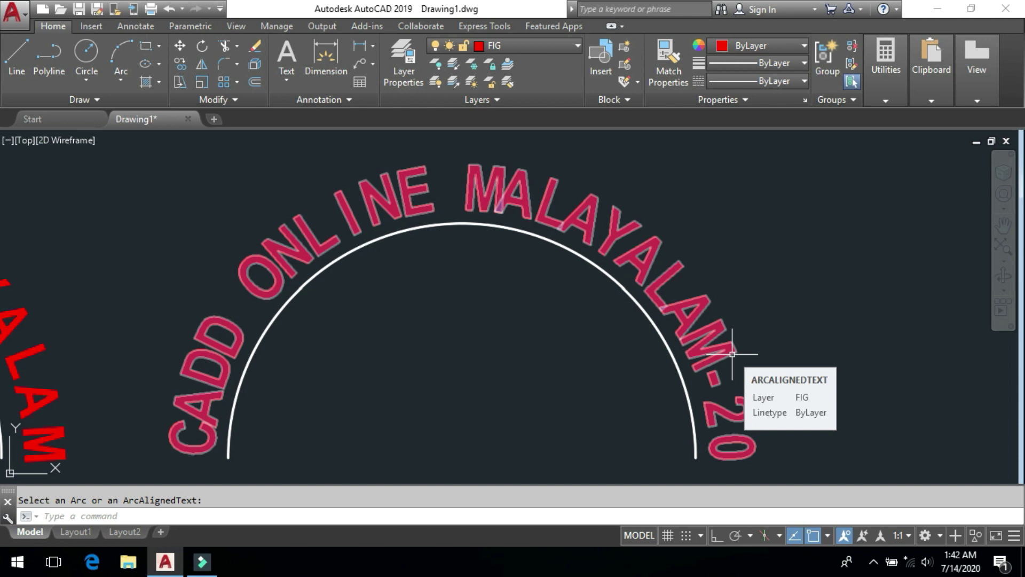
mouse_move(591, 321)
middle_down()
mouse_move(698, 311)
mouse_move(699, 326)
middle_up()
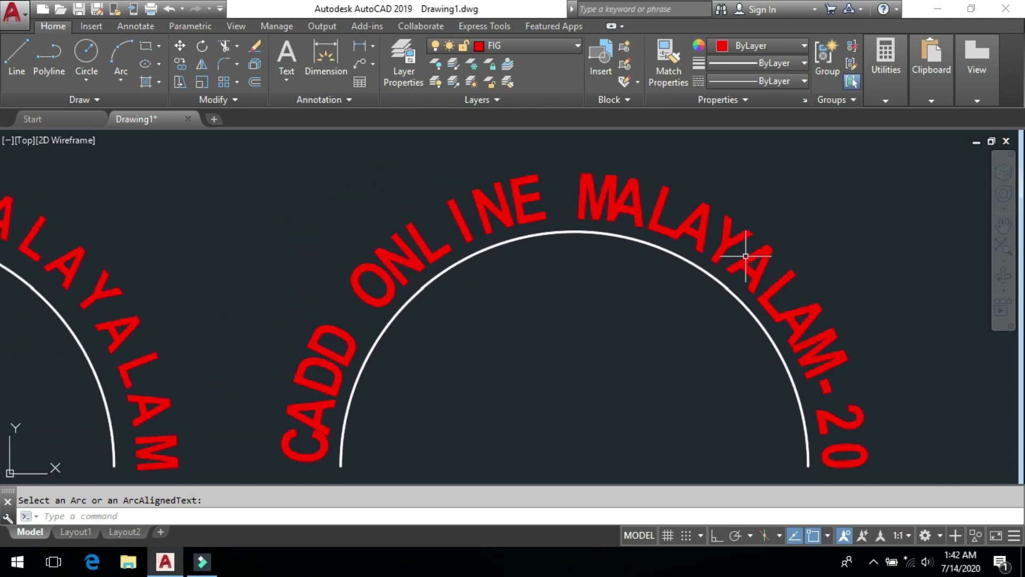
key(Escape)
click(737, 236)
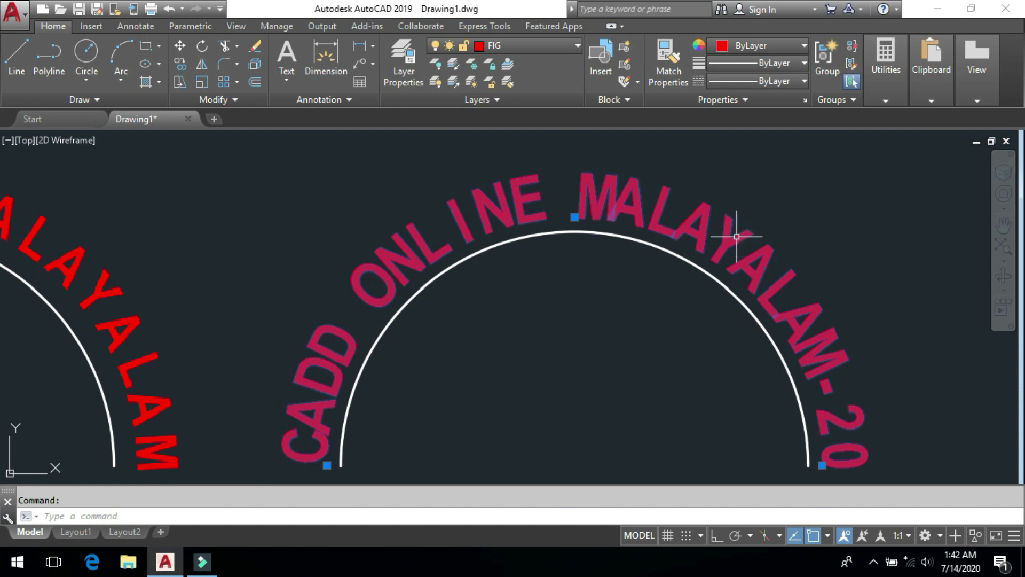
Step: In the arc text's properties, delete the -20 suffix so the contents read 'CADD ONLINE MALAYALAM'
right_click(737, 237)
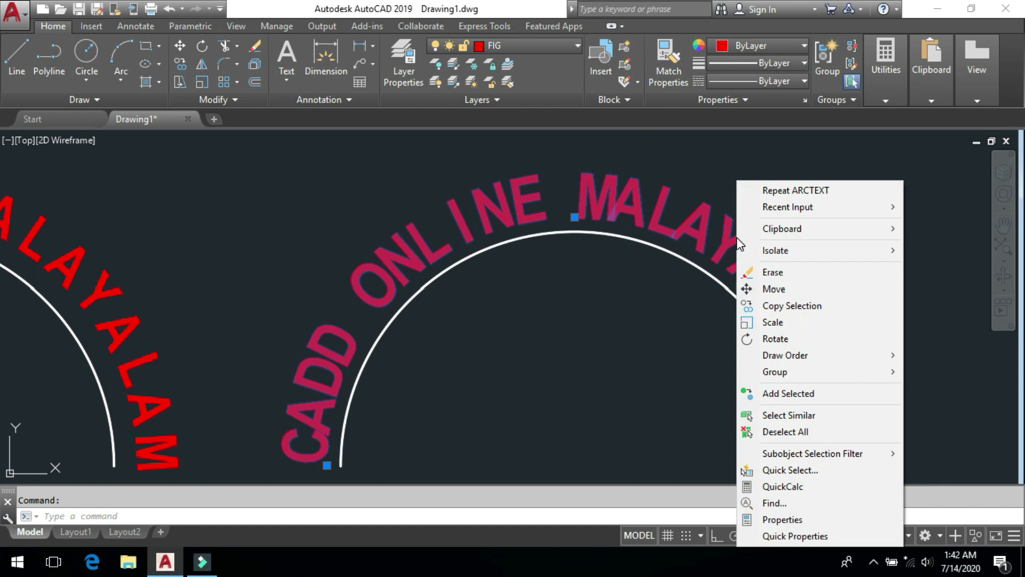
click(807, 520)
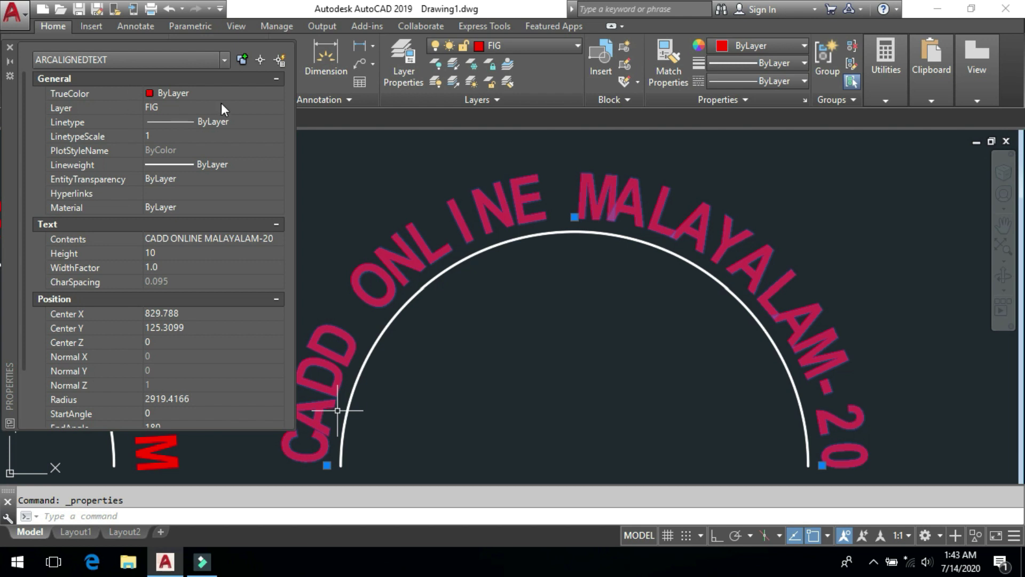
click(238, 240)
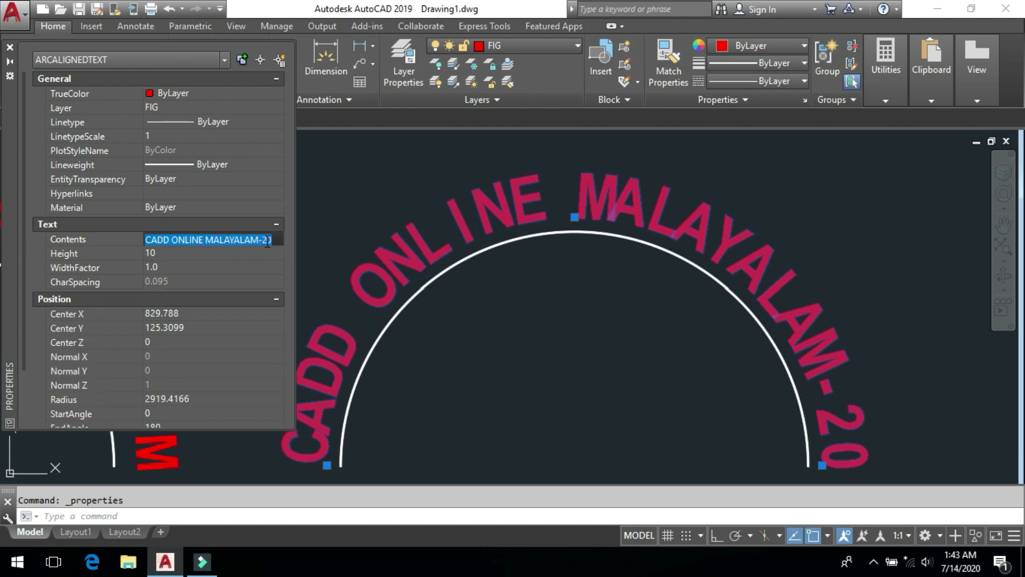
click(280, 242)
key(BackSpace)
key(BackSpace)
key(BackSpace)
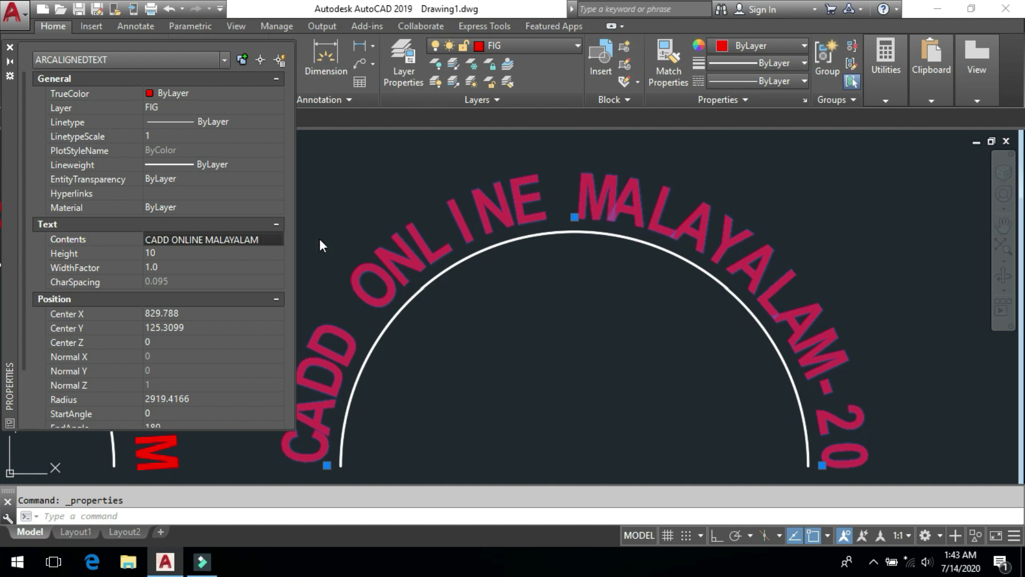
key(Tab)
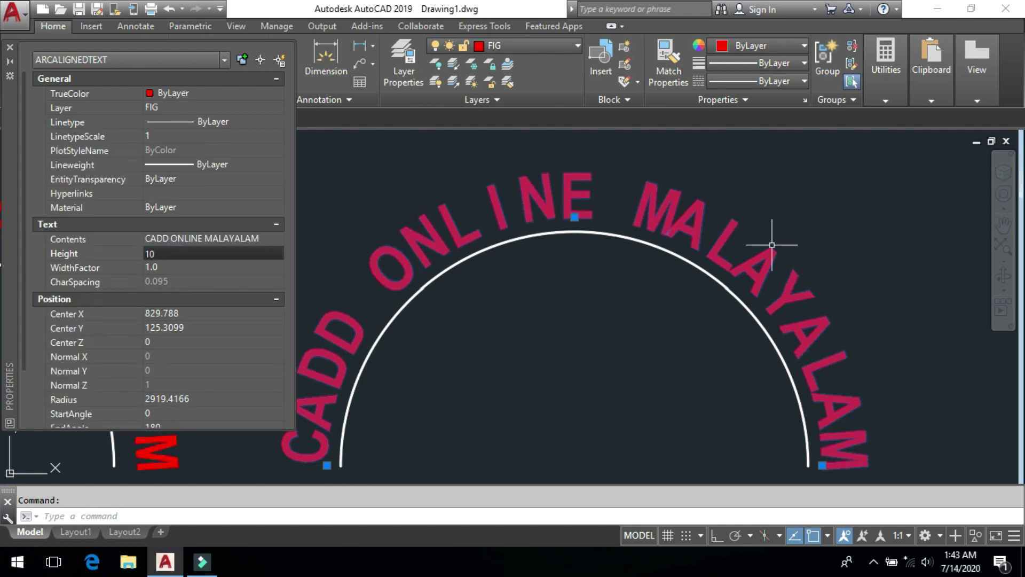
Step: Change the arc text height from 10 to 8, then close the Properties palette and deselect it
double_click(186, 255)
text(8)
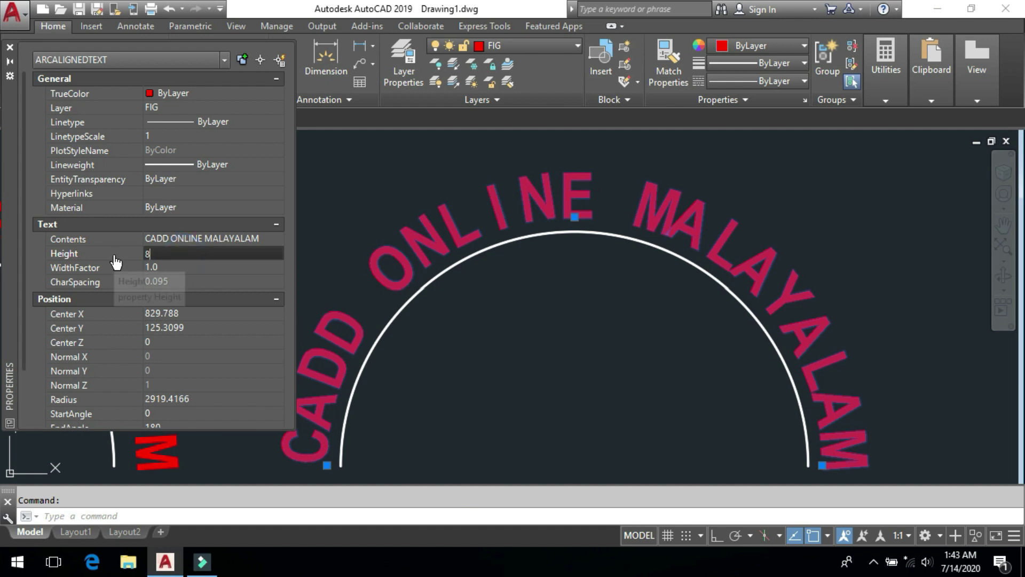
key(Tab)
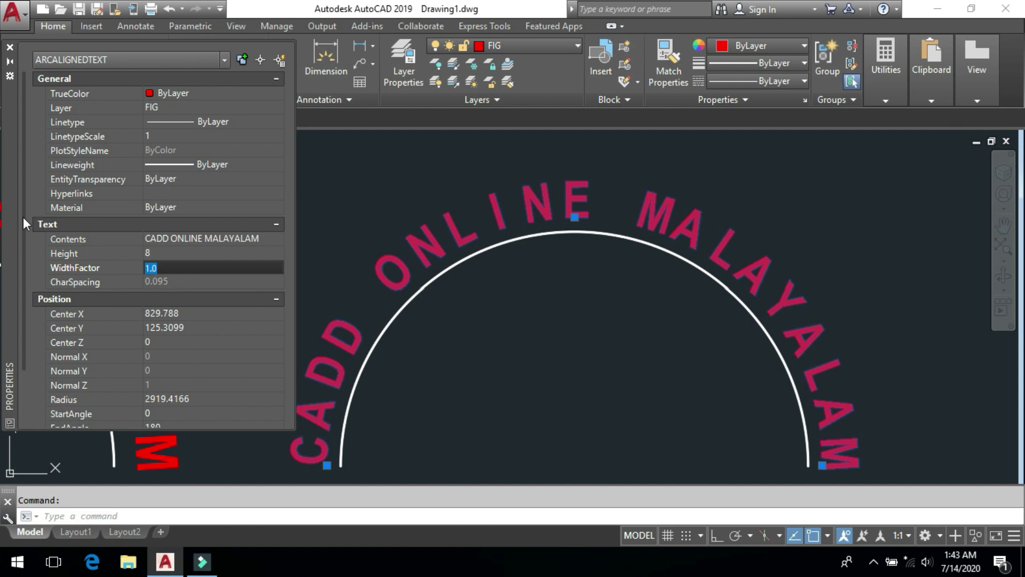
scroll(23, 272, down, 2)
scroll(22, 325, up, 2)
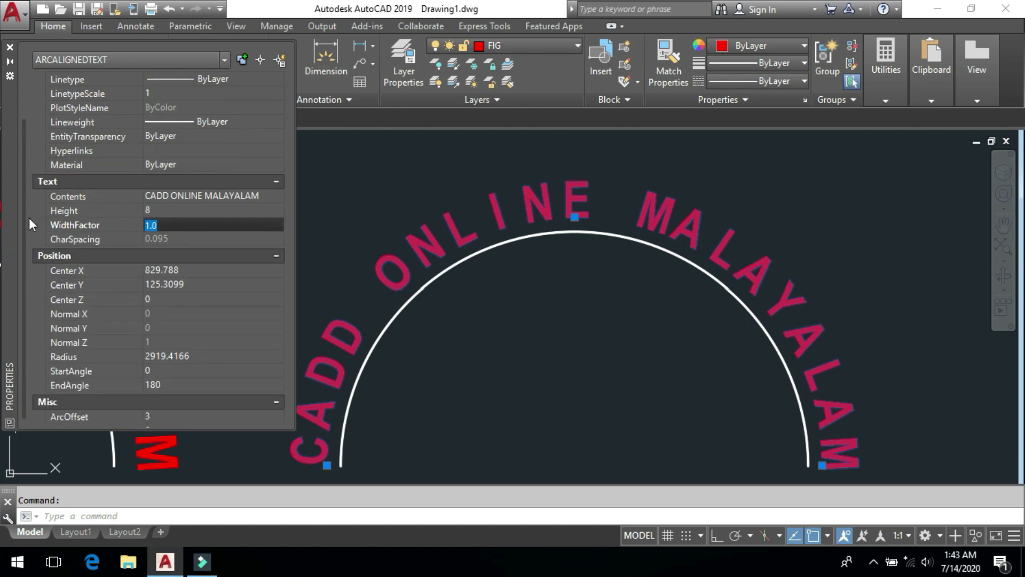
click(10, 47)
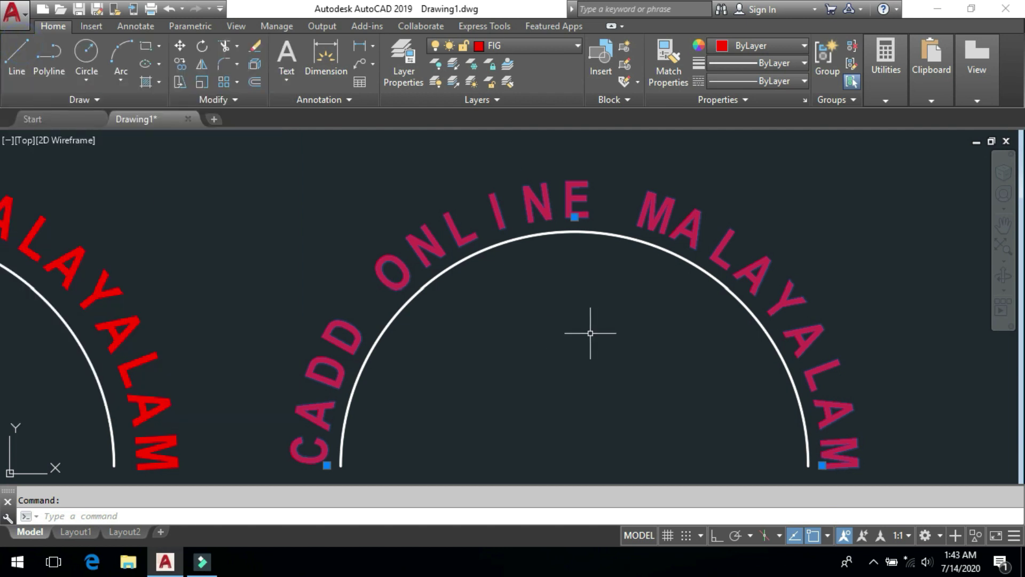
key(Escape)
middle_drag(563, 355, 466, 333)
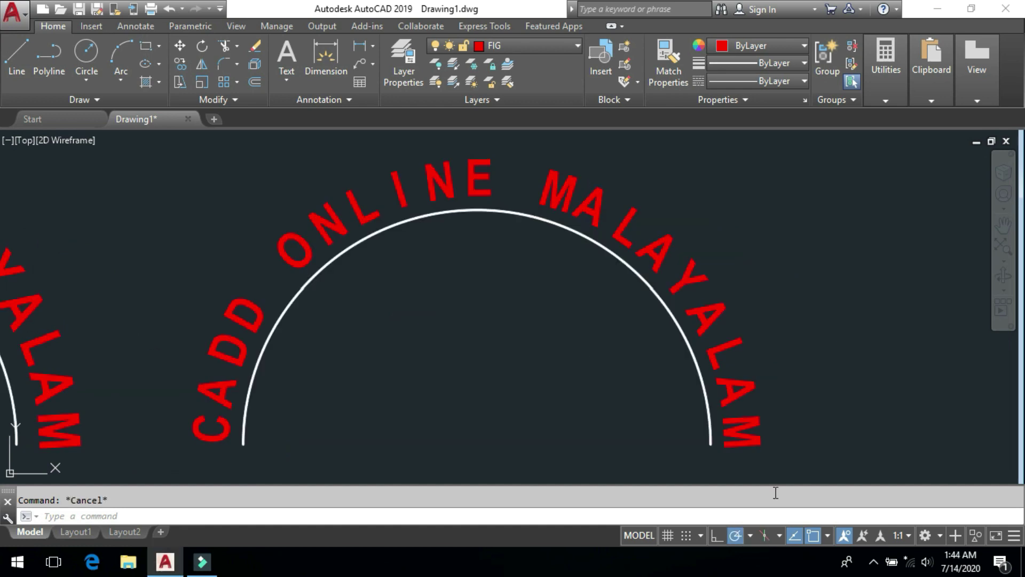